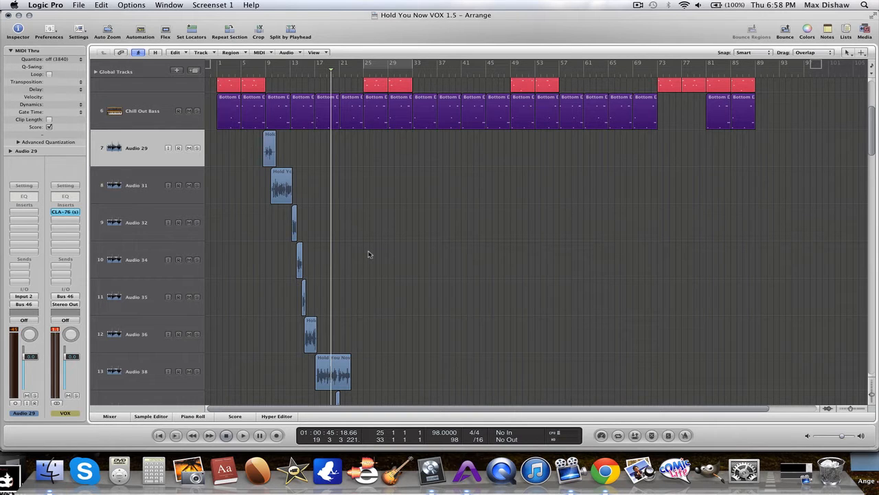
Step: Trim both ends of the vocal region on the Audio 29 track so it spans about bar 8.75 to bar 10.25
key("ctrl+Right")
key("ctrl+Right")
key("ctrl+Right")
key("ctrl+Right")
key("ctrl+Right")
key("ctrl+Right")
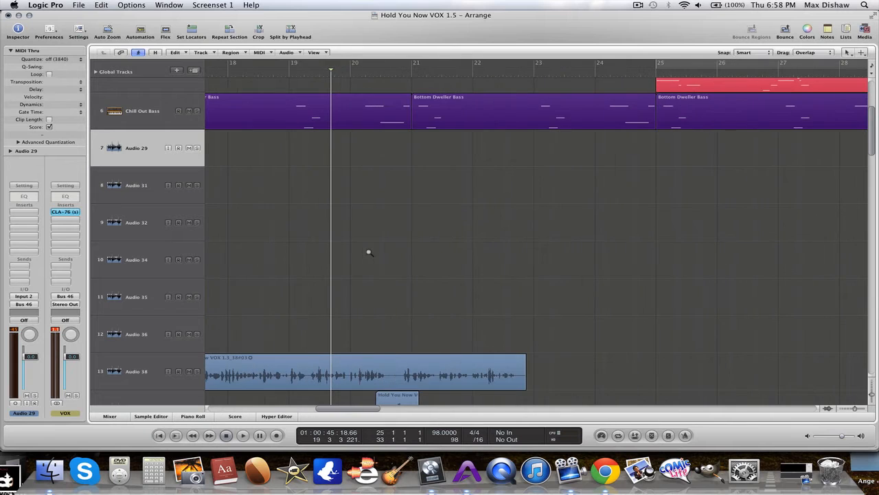
scroll(368, 255, "left", 15)
scroll(368, 255, "up", 3)
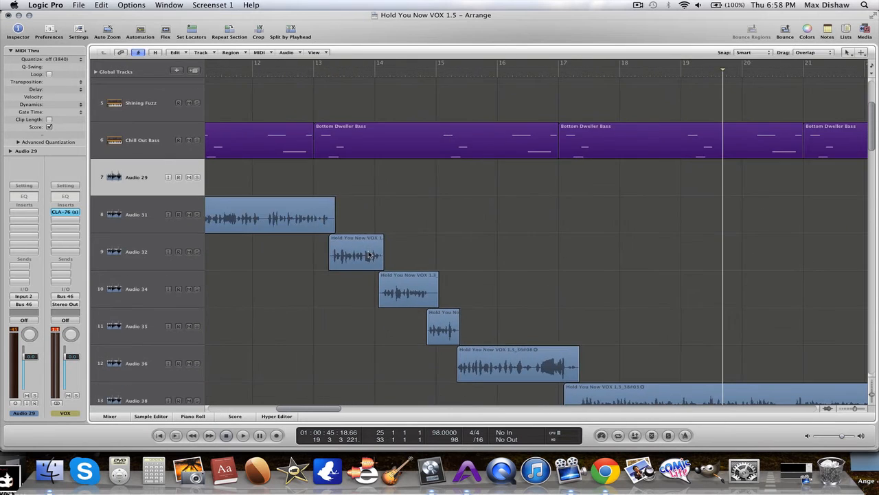
scroll(368, 255, "left", 2)
scroll(368, 255, "up", 1)
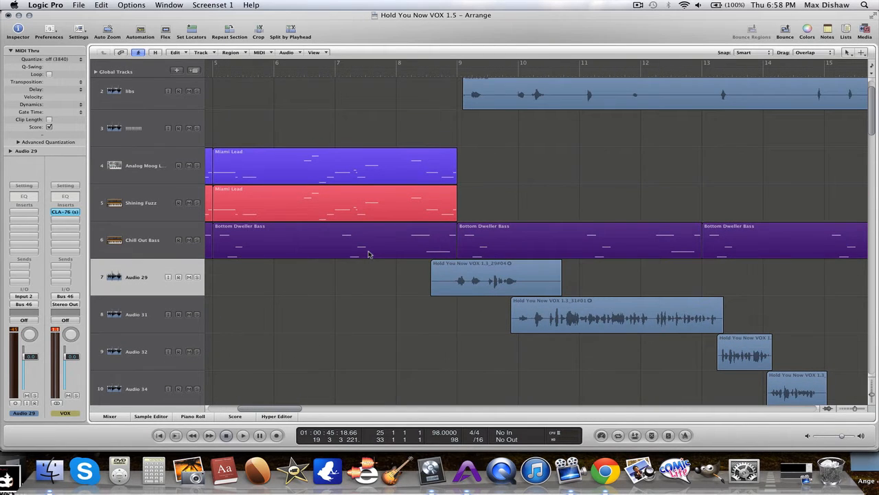
left_click(437, 293)
left_click_drag(437, 292, 442, 292)
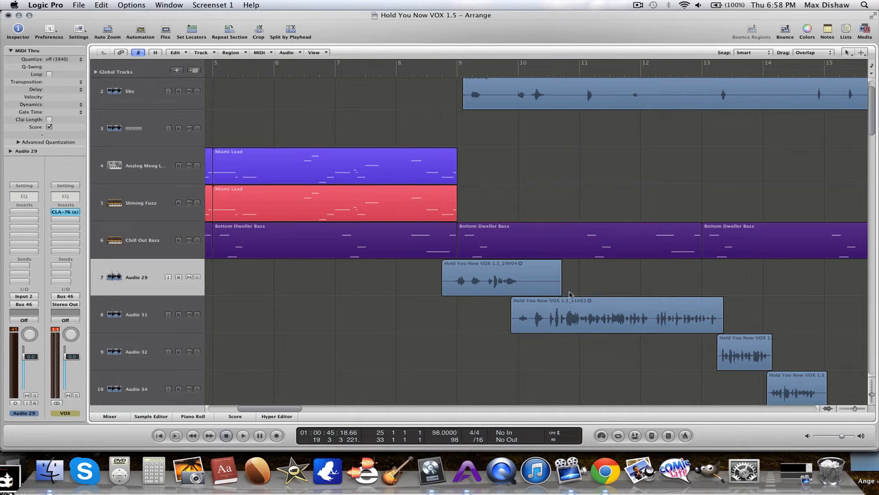
left_click_drag(558, 290, 534, 292)
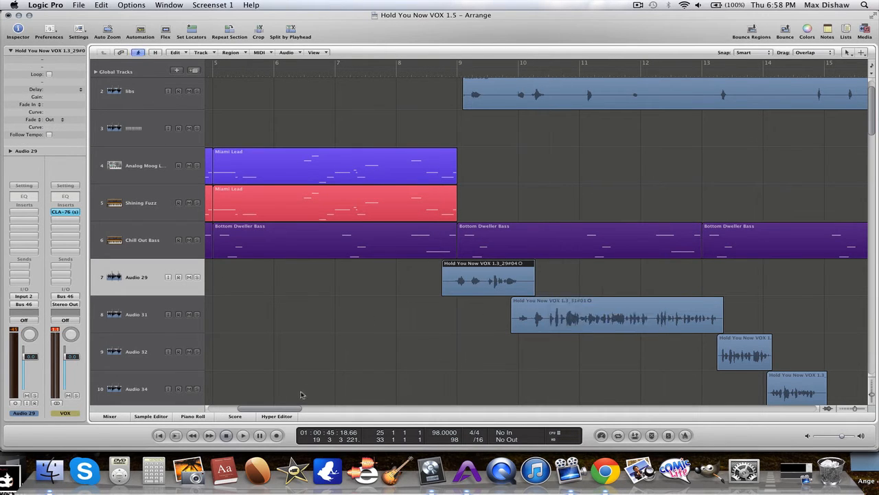
Step: Select the ten staggered vocal regions on the tracks from Audio 29 to Audio 40 and color them bright red
left_click_drag(298, 410, 310, 409)
left_click(300, 337)
scroll(300, 338, "down", 3)
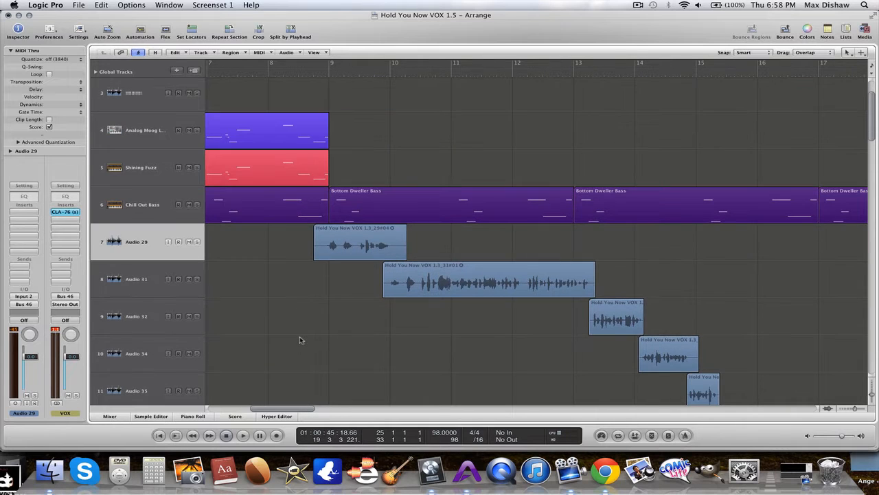
scroll(300, 339, "down", 1)
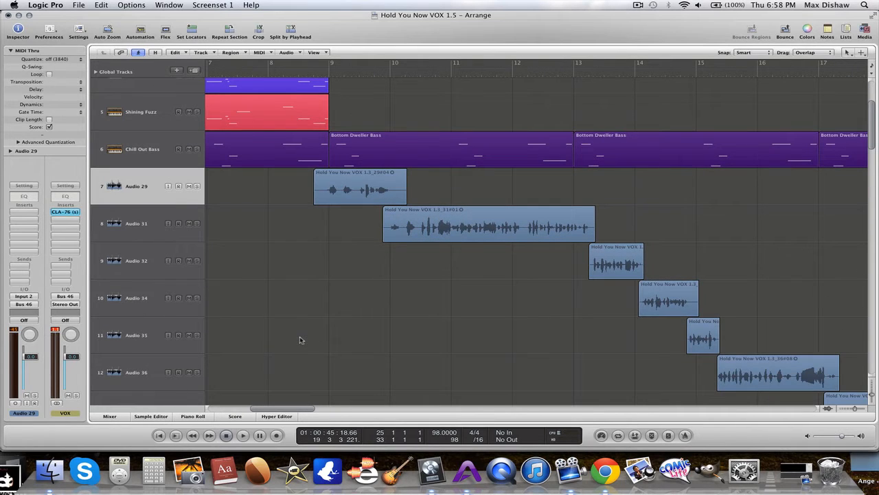
key("ctrl+alt+Left")
key("ctrl+alt+Left")
key("ctrl+alt+Left")
key("ctrl+alt+Left")
key("ctrl+alt+Up")
key("ctrl+alt+Up")
key("ctrl+alt+Up")
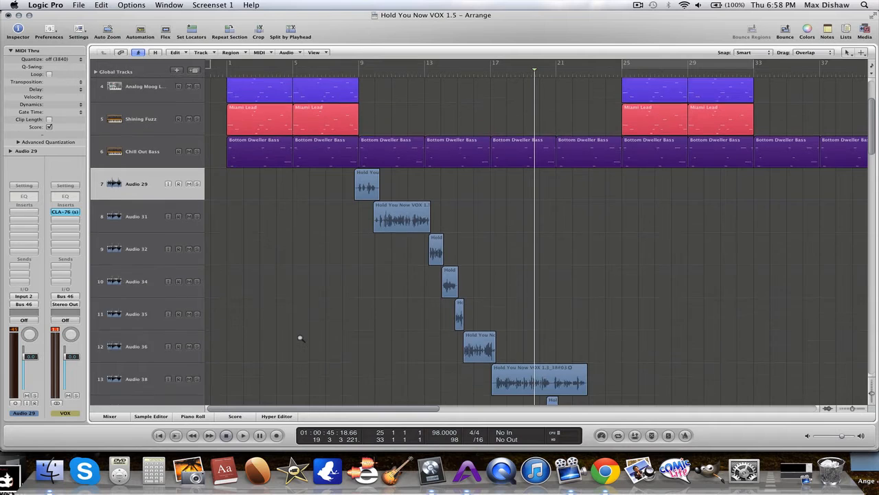
key("ctrl+alt+Up")
key("ctrl+alt+Up")
key("ctrl+alt+Up")
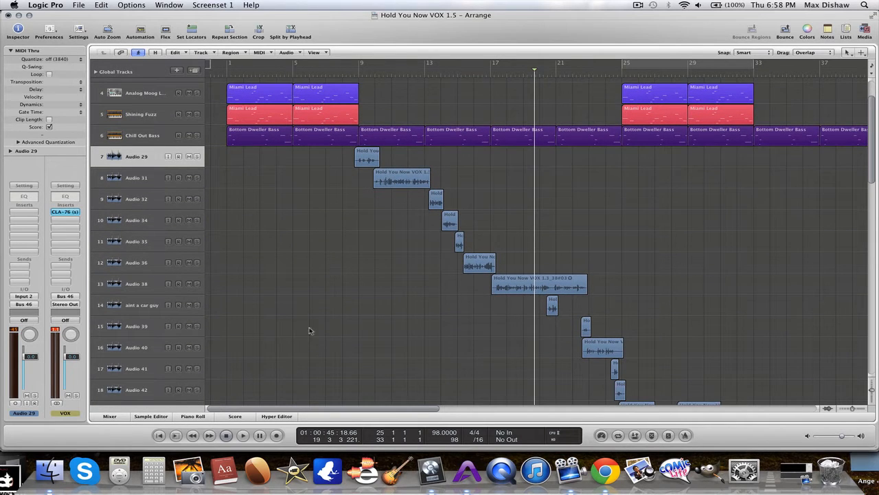
left_click_drag(314, 160, 656, 360)
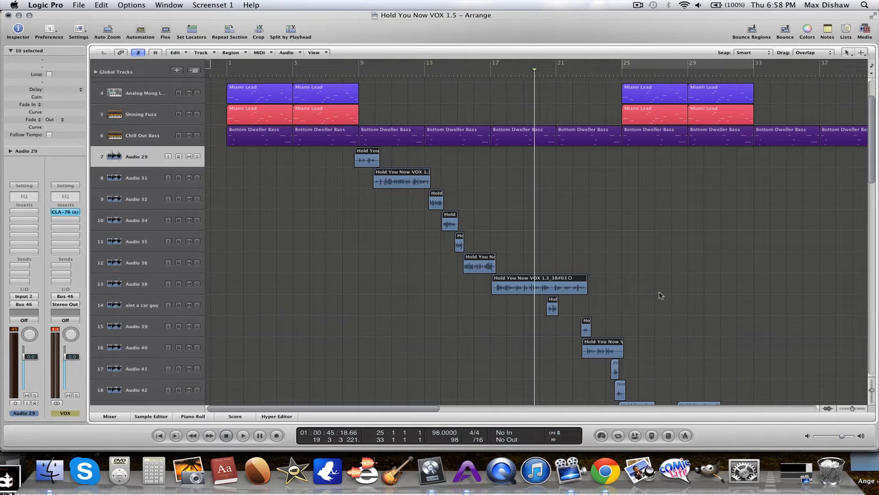
key("alt+c")
left_click_drag(536, 181, 752, 177)
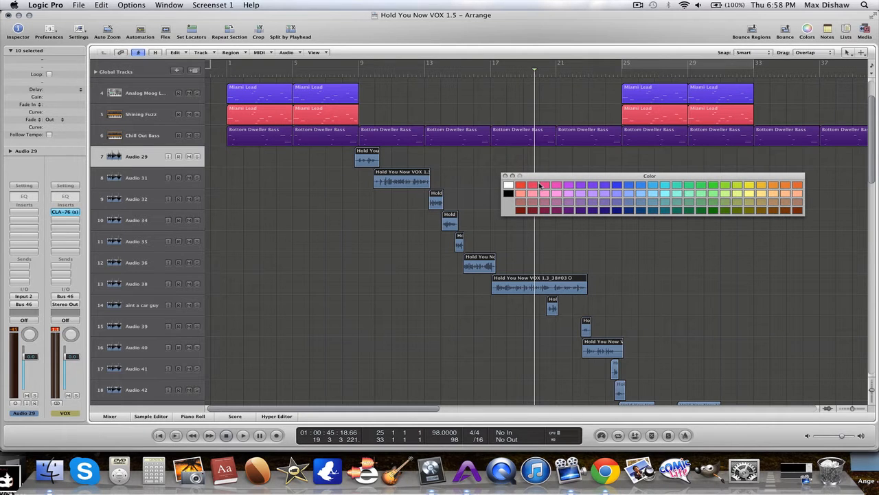
left_click(522, 184)
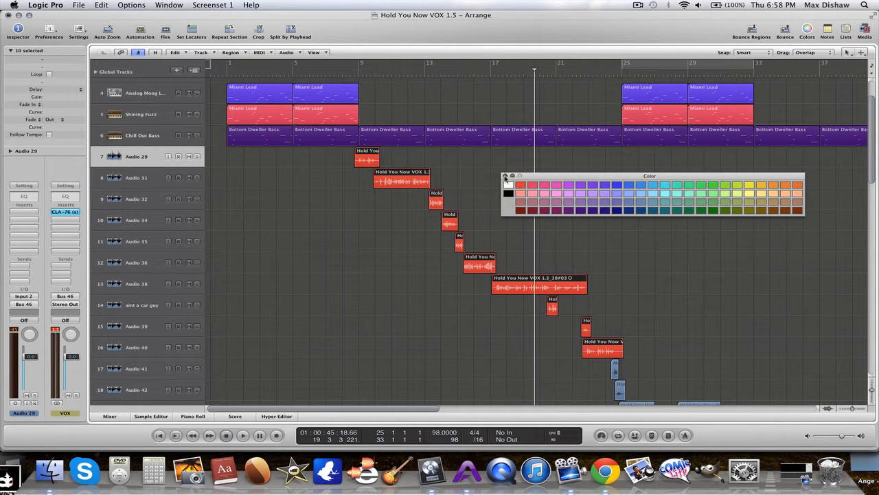
left_click(505, 176)
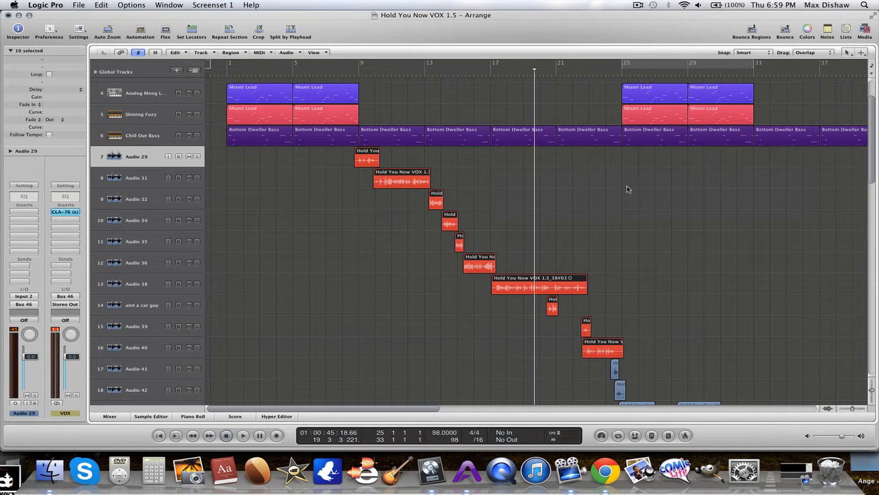
key("alt+c")
left_click_drag(539, 187, 687, 203)
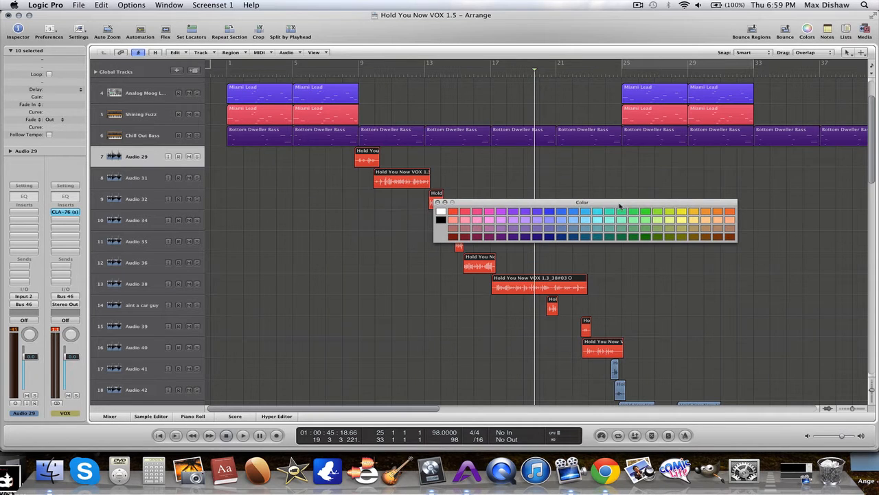
left_click(440, 203)
left_click(344, 220)
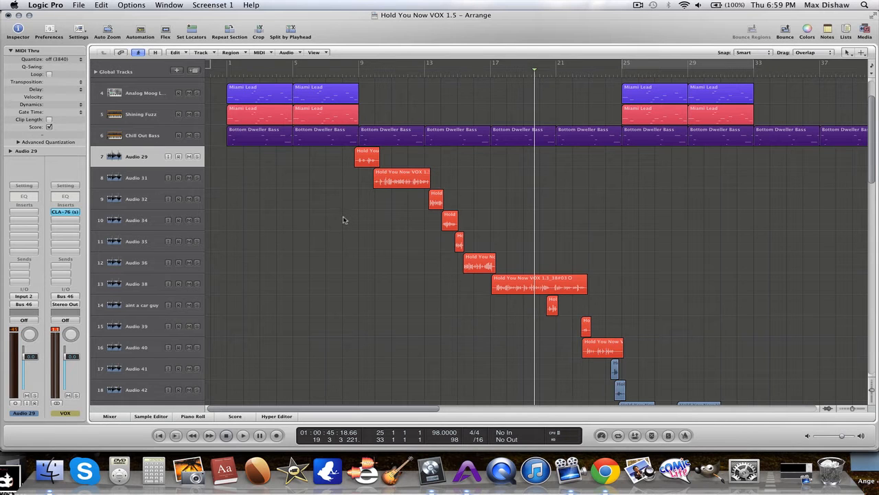
Step: Park the playhead just before the first red vocal region and examine the regions from Audio 29 to Audio 38 one by one
scroll(349, 190, "up", 3)
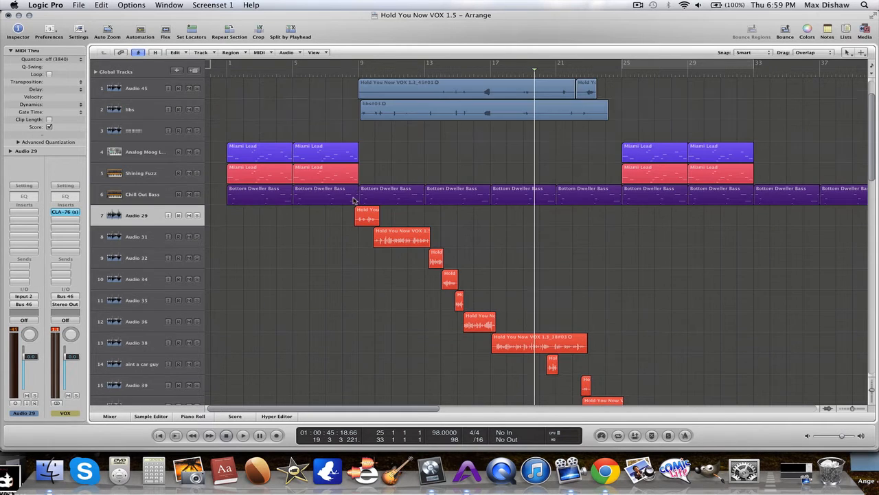
left_click(347, 74)
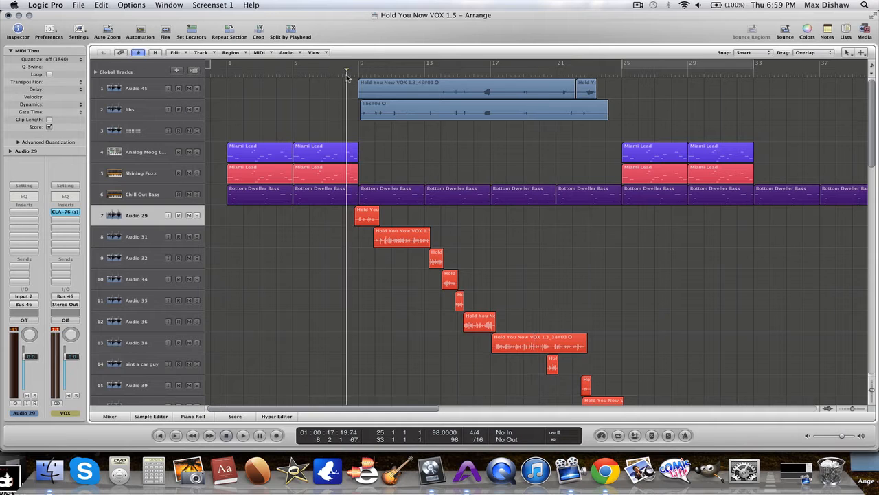
scroll(338, 250, "down", 2)
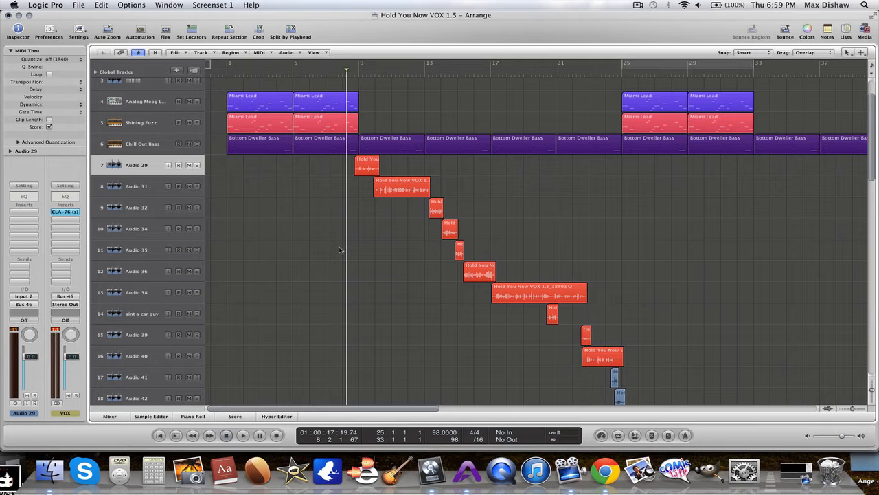
key("ctrl+alt+Right")
key("ctrl+alt+Right")
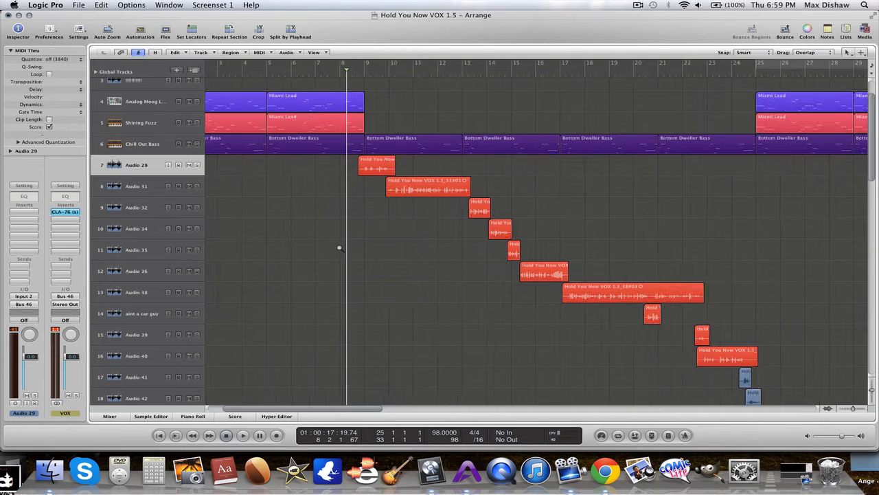
scroll(339, 250, "right", 1)
scroll(339, 250, "right", 1)
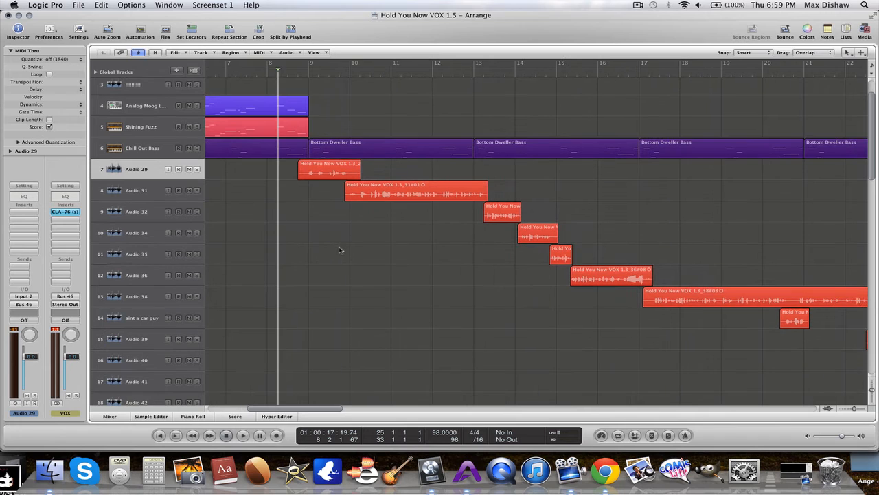
left_click(336, 168)
left_click(410, 199)
left_click(518, 209)
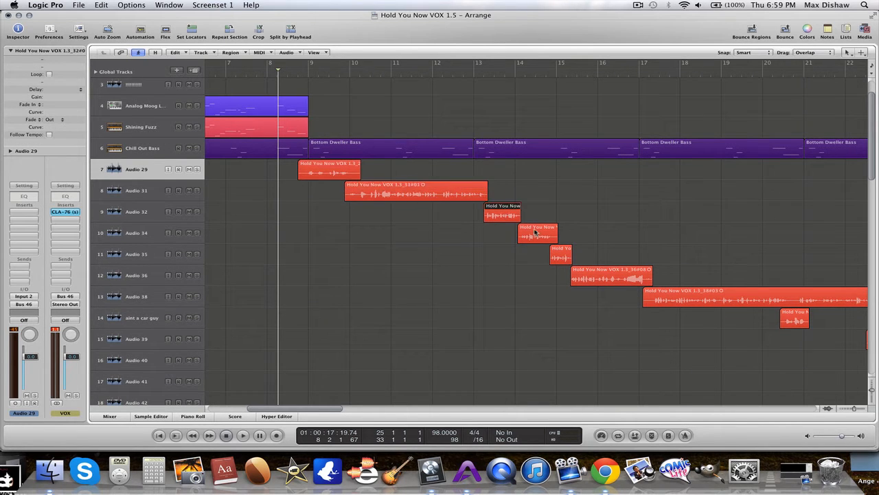
left_click(540, 232)
left_click(560, 255)
left_click(598, 274)
left_click(652, 300)
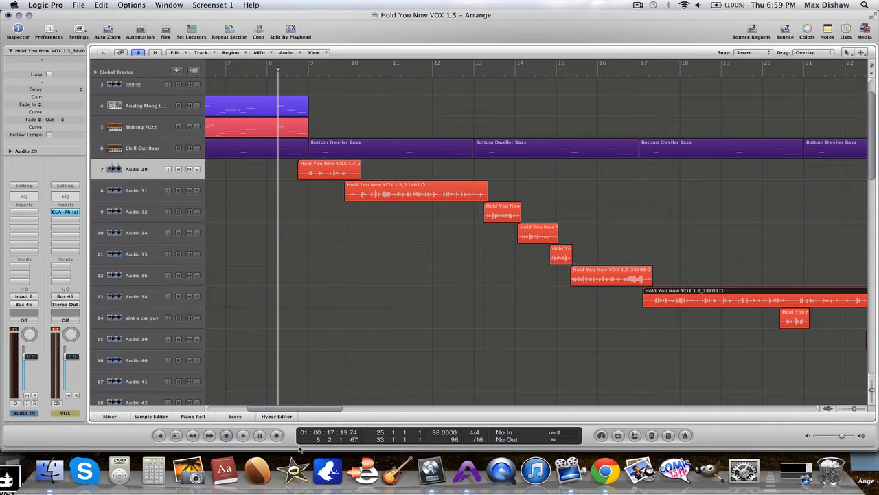
mouse_move(305, 410)
left_mouse_down()
mouse_move(332, 410)
mouse_move(312, 410)
left_mouse_up()
left_click(316, 345)
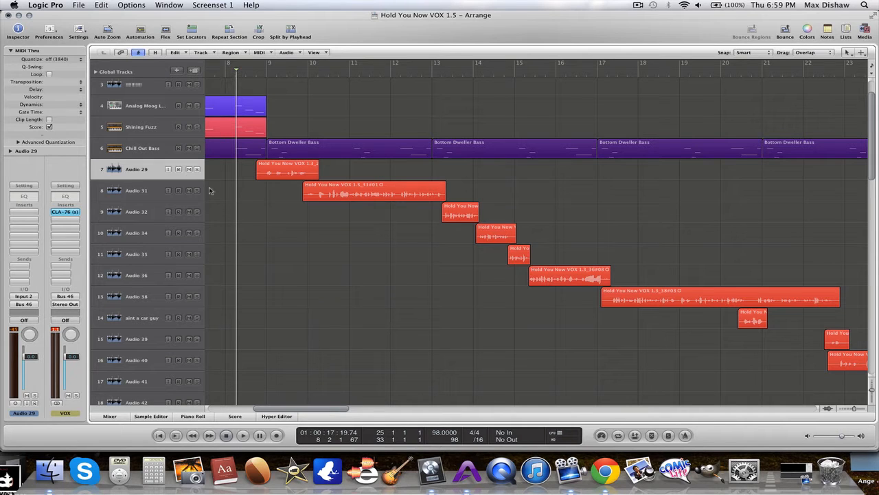
Step: Solo the ten vocal tracks from Audio 29 to Audio 40 in one sweep, and clear their solos again
left_click_drag(197, 169, 198, 339)
left_click(201, 359)
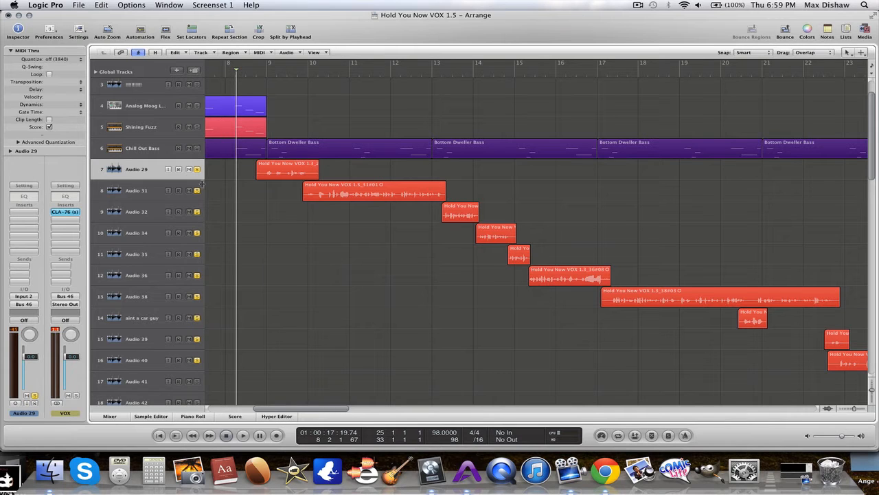
left_click_drag(196, 170, 197, 318)
left_click_drag(202, 362, 199, 295)
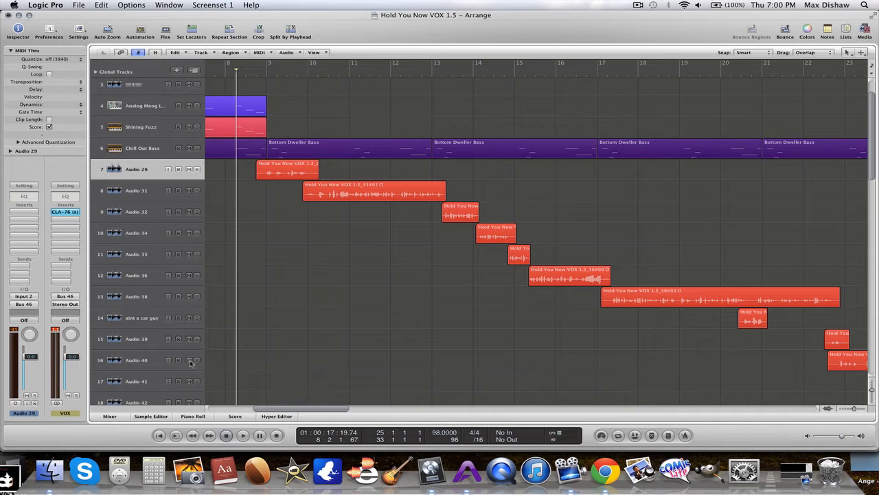
Step: Mute the vocal tracks from Audio 40 up to Audio 31 in one sweep, and unmute them again
left_click_drag(191, 362, 190, 254)
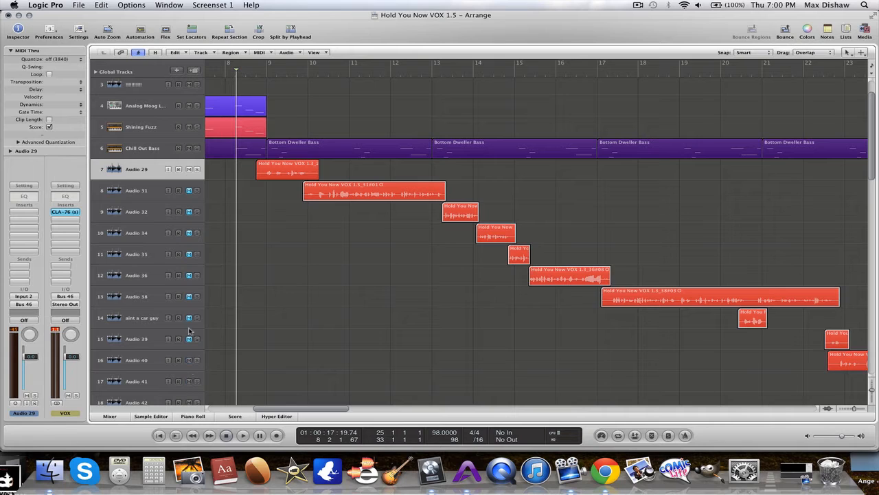
left_click_drag(190, 332, 189, 190)
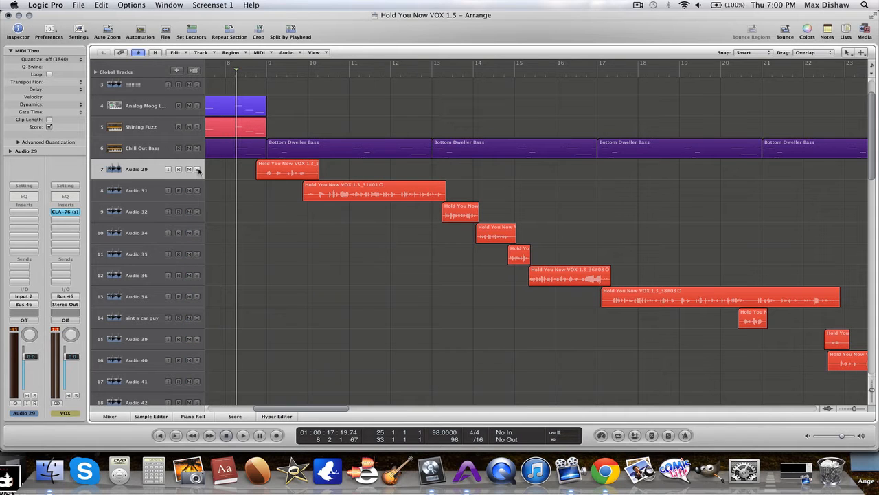
Step: Solo the vocal tracks from Audio 29 to Audio 41 and play them back from just before the first vocal region
left_click(197, 170)
left_click_drag(197, 169, 200, 382)
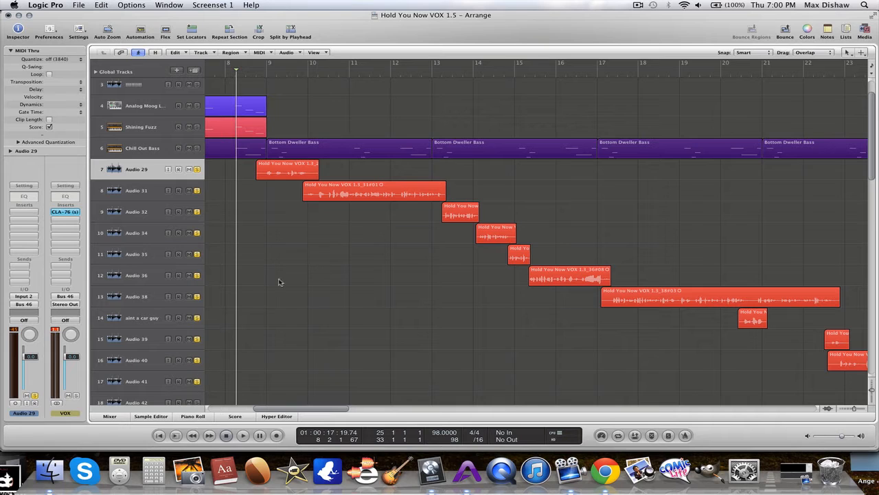
left_click(253, 74)
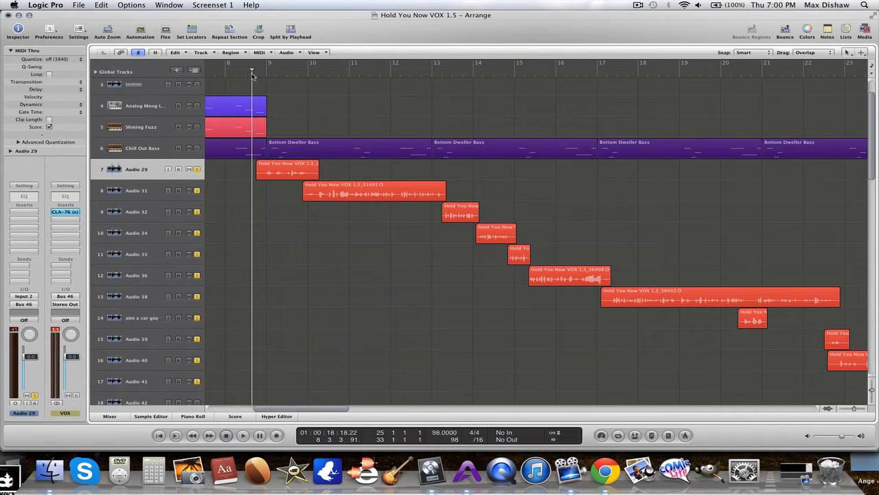
key("space")
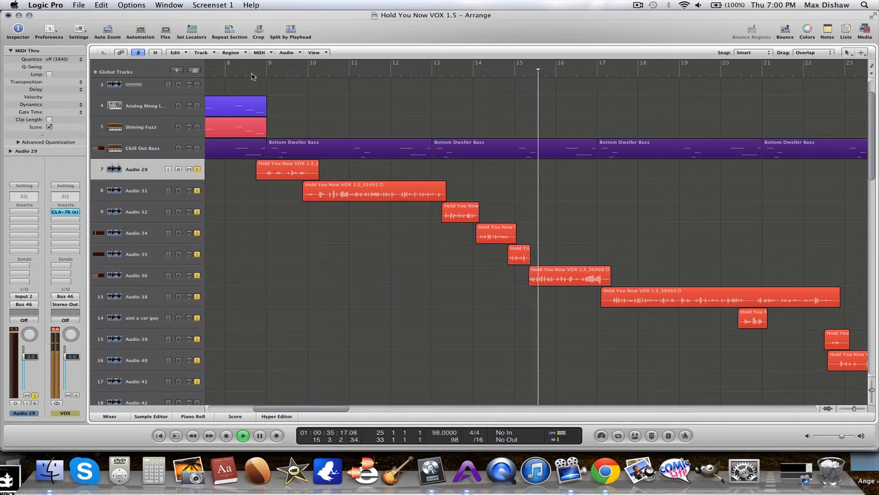
key("space")
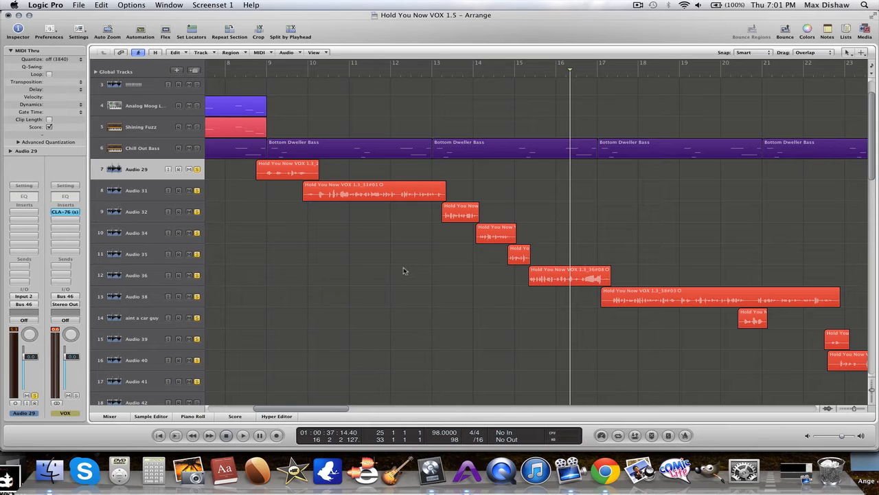
Step: Clear the solo from the vocal tracks Audio 29 through Audio 41
left_click(306, 182)
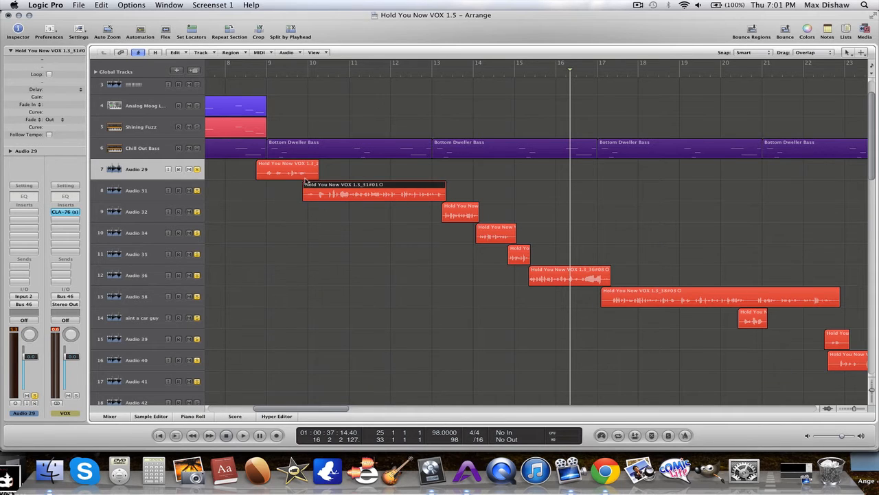
left_click(337, 283)
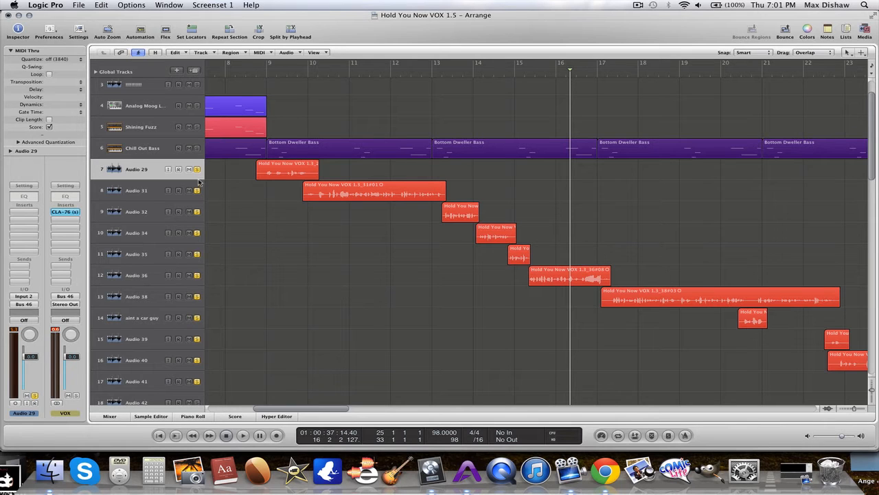
left_click_drag(197, 170, 200, 382)
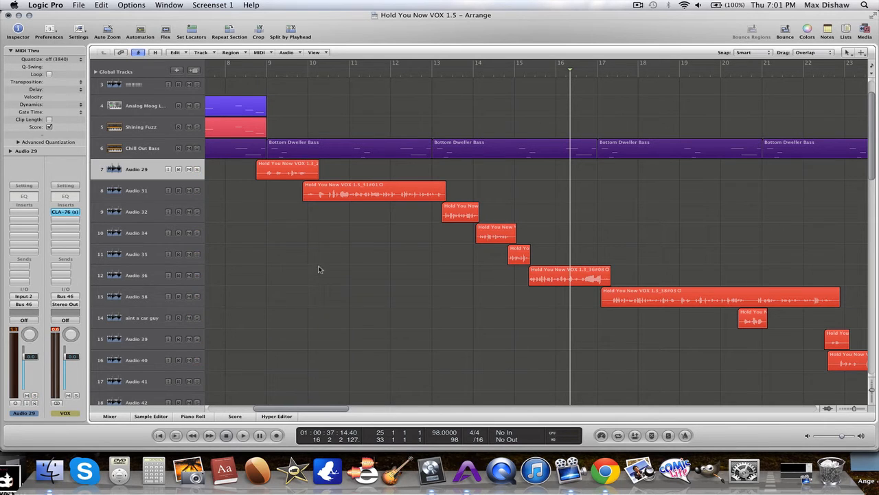
left_click_drag(316, 408, 314, 408)
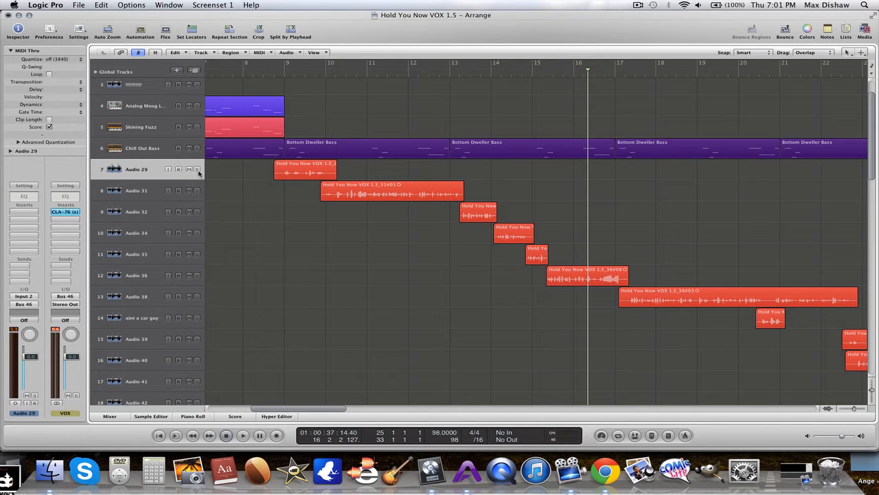
Step: Solo the Audio 32 track and play its vocal region back from around bar 13
left_click(196, 169)
left_click_drag(446, 188, 546, 261)
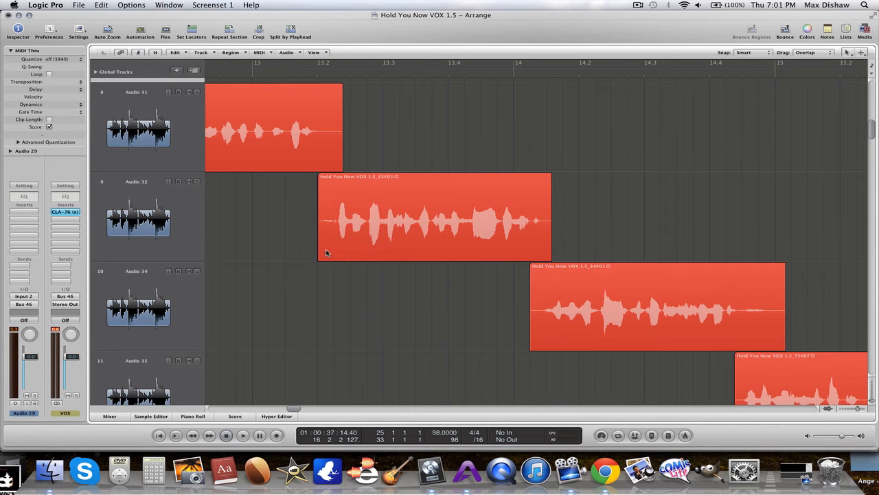
left_click(186, 226)
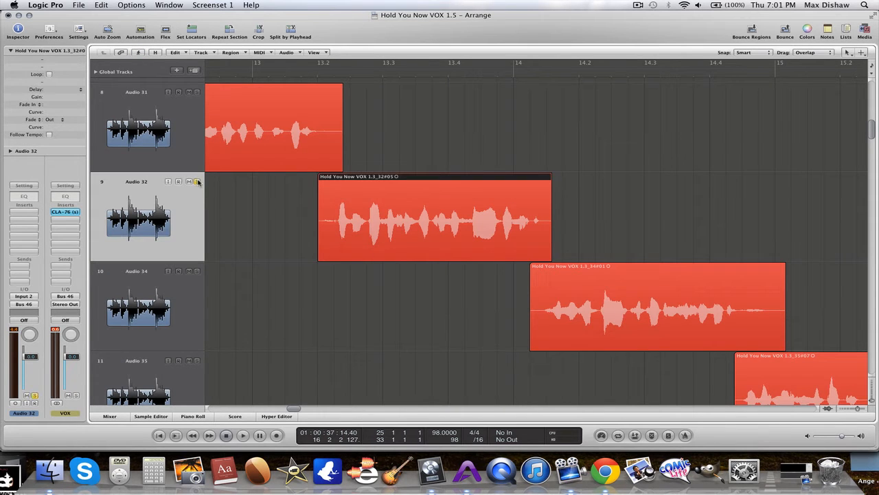
left_click(280, 71)
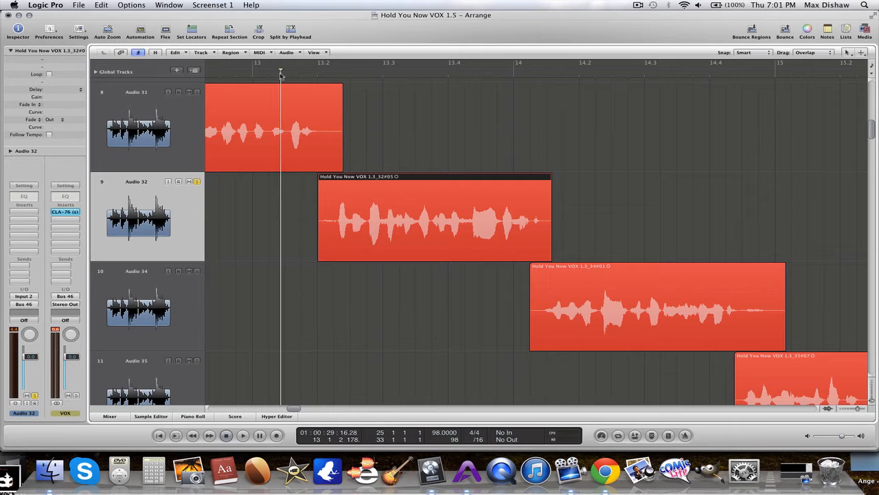
key("space")
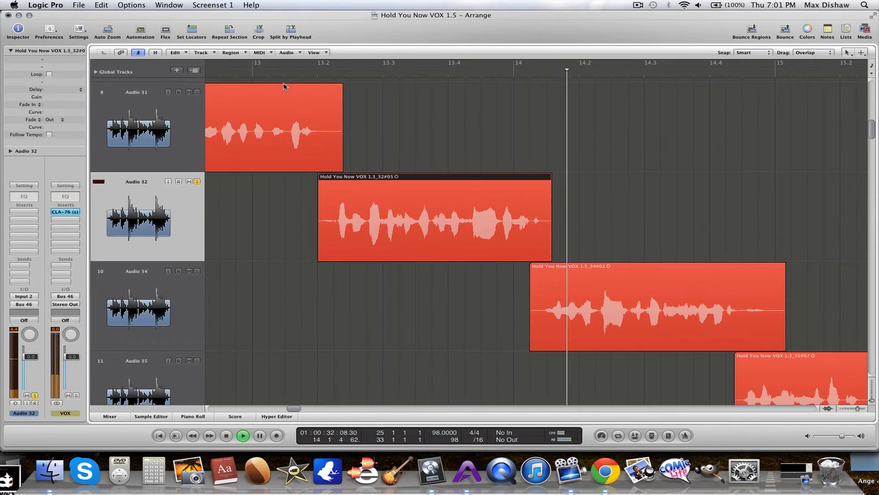
key("space")
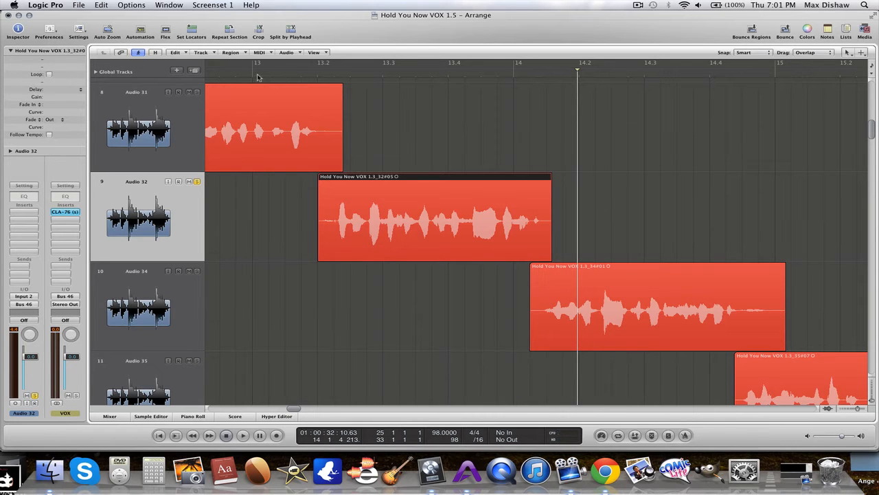
left_click(258, 74)
key("space")
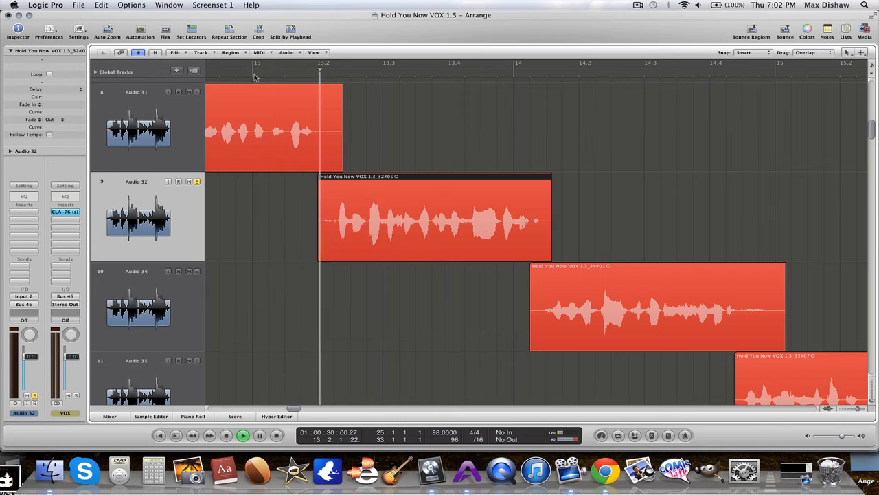
key("Escape")
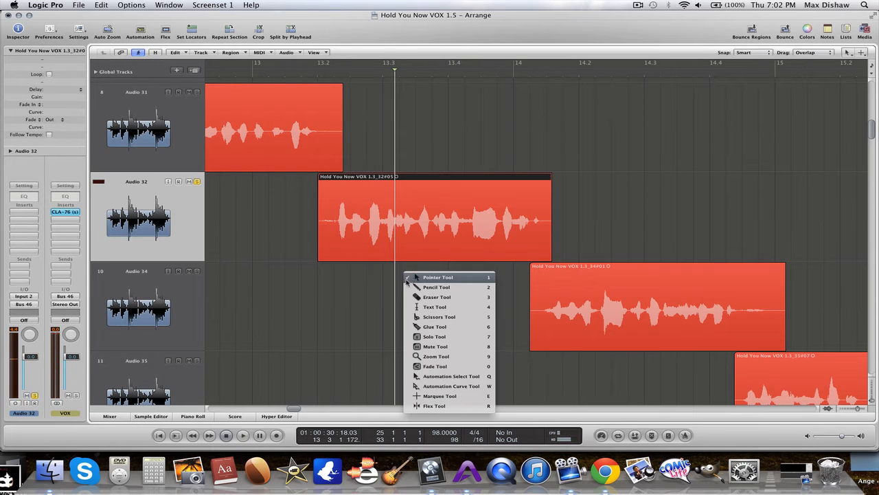
left_click(455, 368)
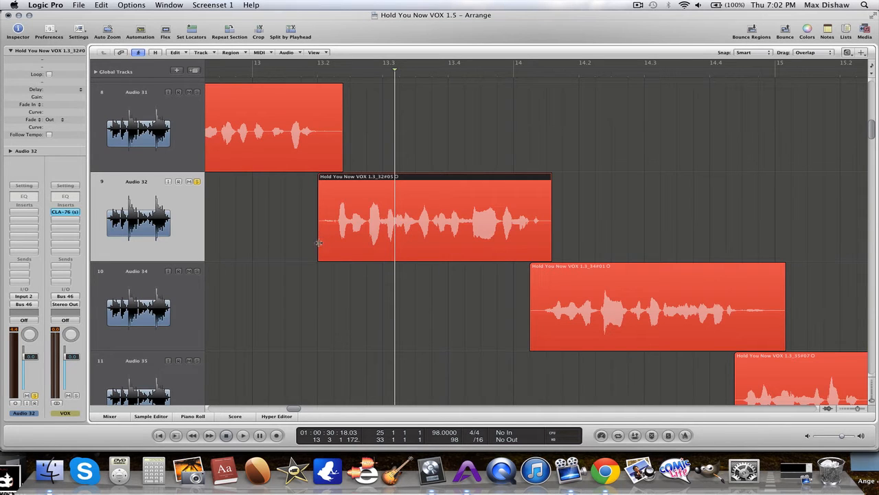
left_click(308, 224)
key("Escape")
key("Escape")
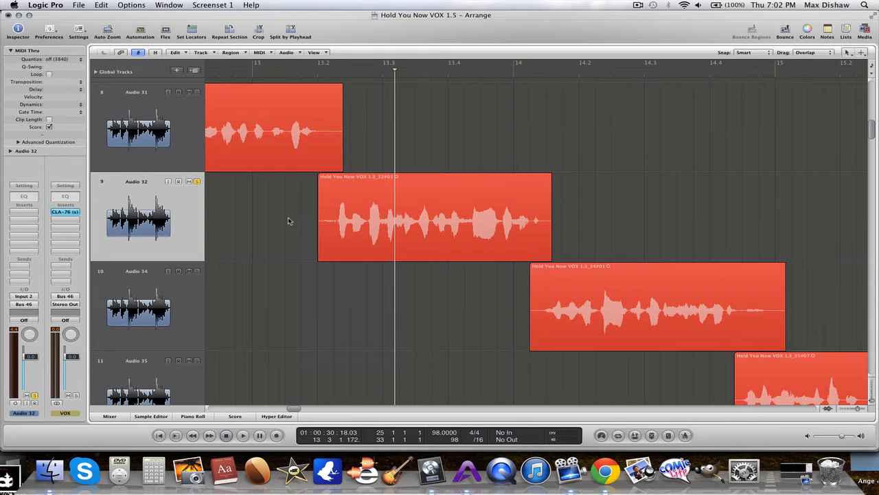
key("Escape")
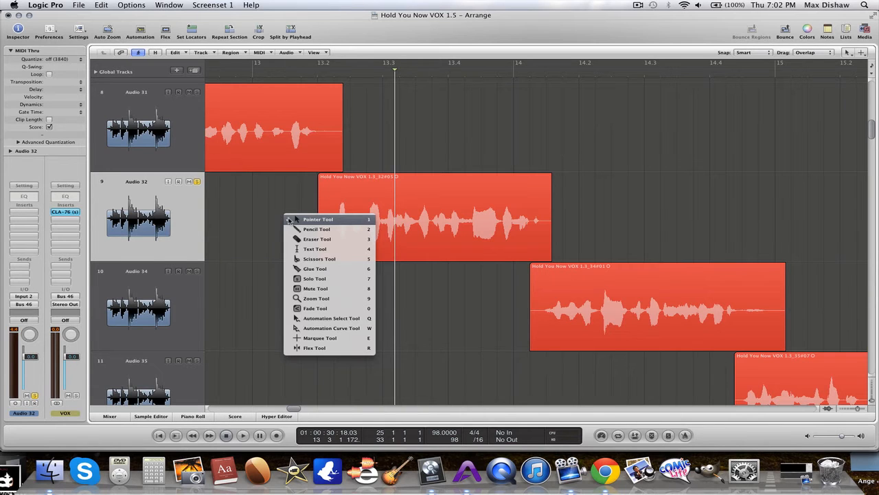
key("Escape")
key("Escape")
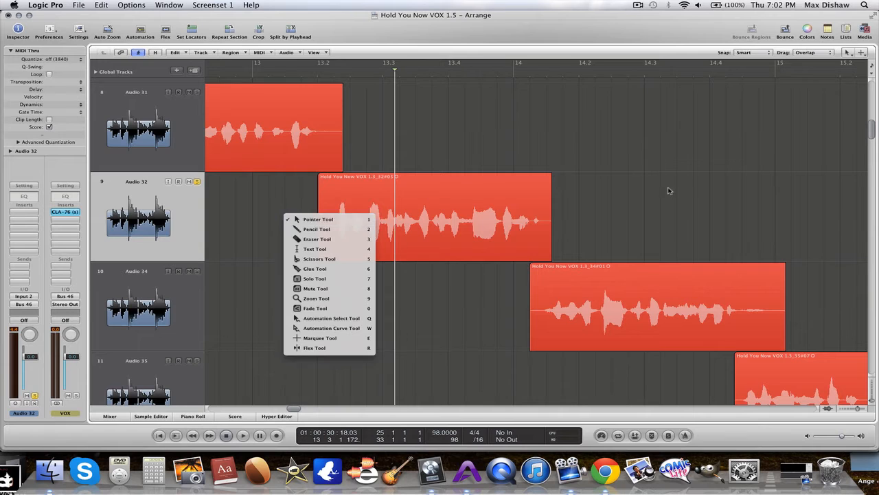
key("Escape")
key("Escape")
key("Escape")
key("Escape")
key("Escape")
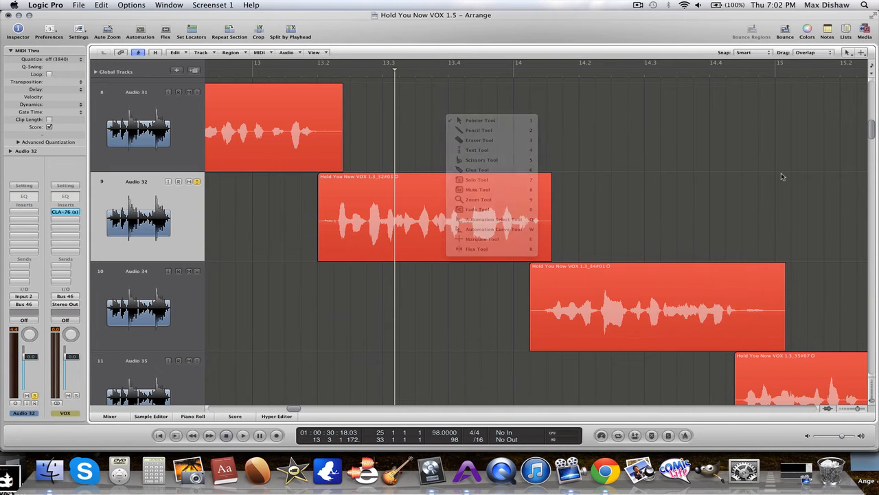
key("Escape")
key("Escape")
Step: Draw a fade-in of about 151 and a fade-out of about 117 on the Audio 32 region with the Fade tool
key("Escape")
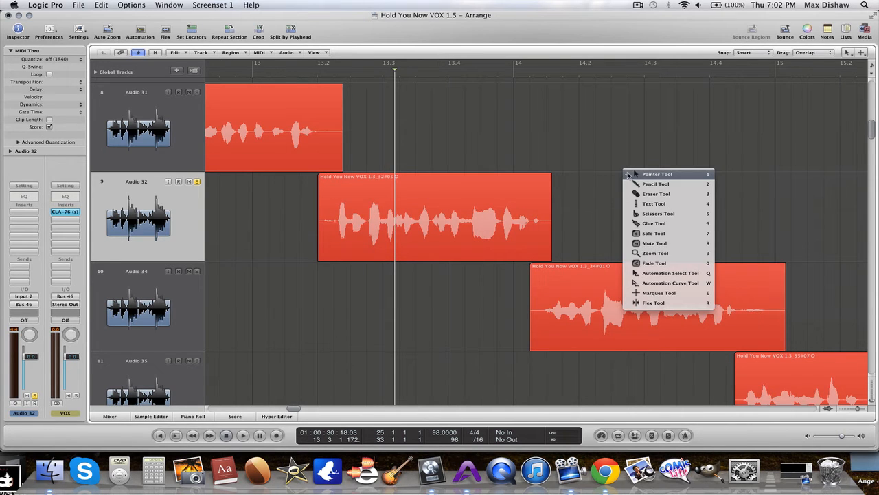
left_click(684, 265)
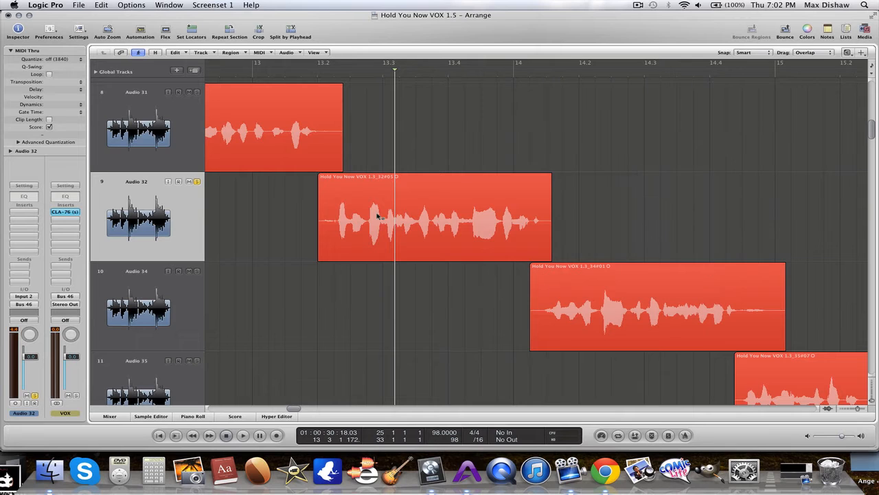
left_click_drag(318, 213, 334, 214)
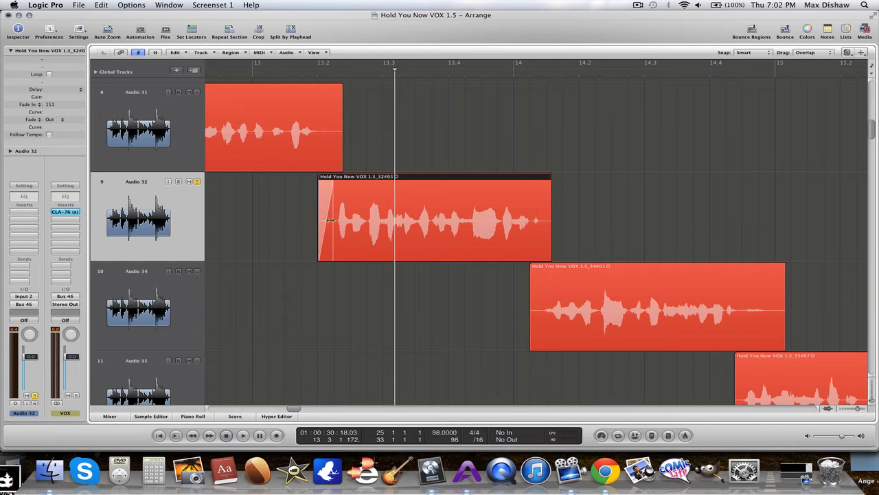
left_click_drag(550, 215, 536, 221)
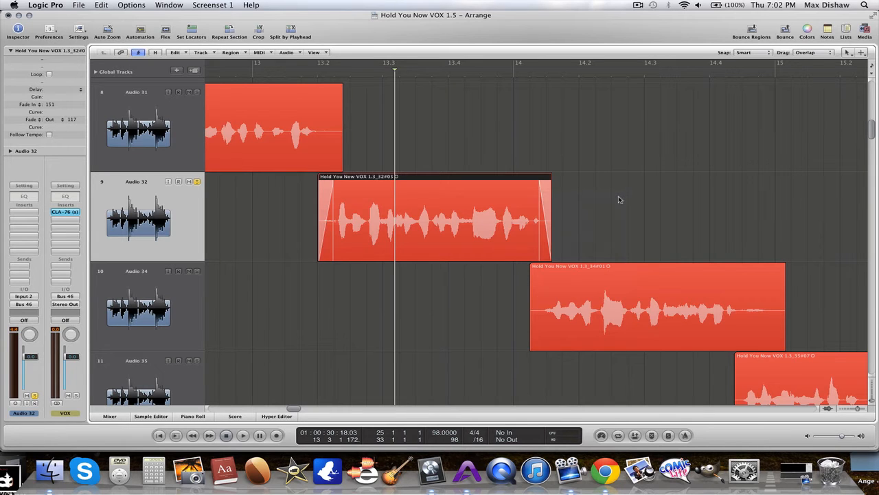
Step: Play back the soloed Audio 32 region from just before bar 13 to audition its new fades
left_click(230, 74)
key("space")
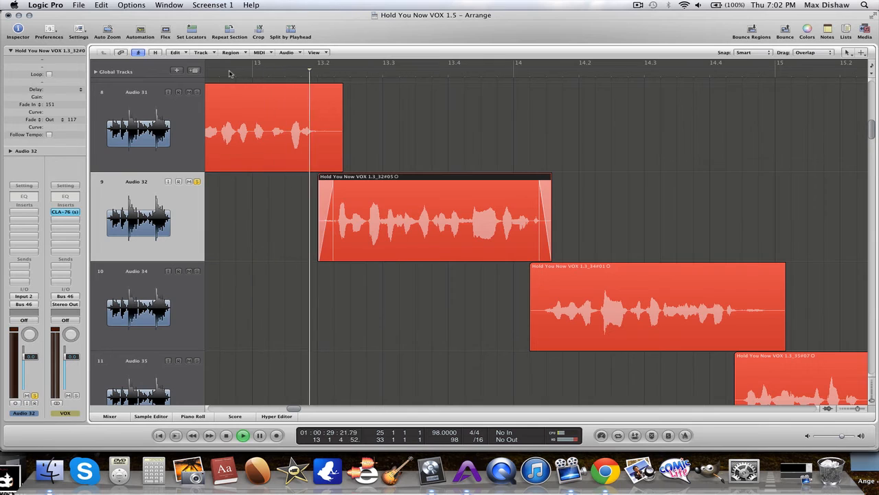
key("space")
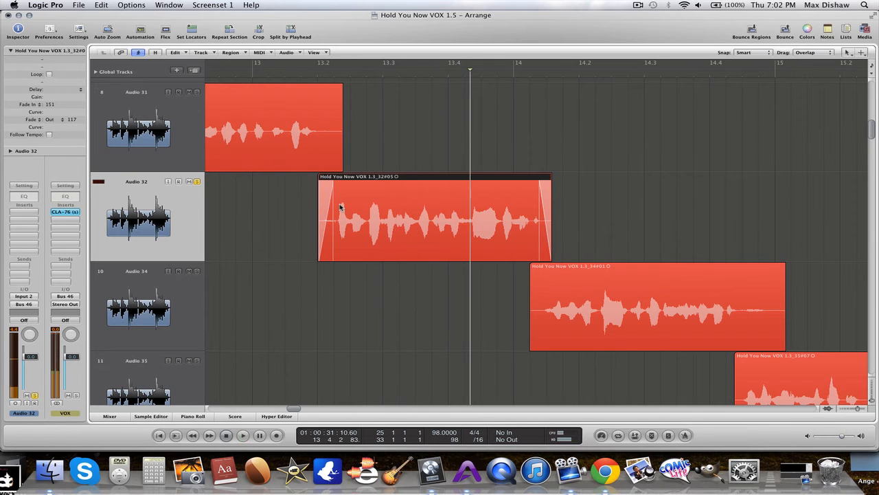
Step: Lengthen the Audio 32 region's fade-in to about 200 with the Fade tool, and return to the Pointer tool
key("Escape")
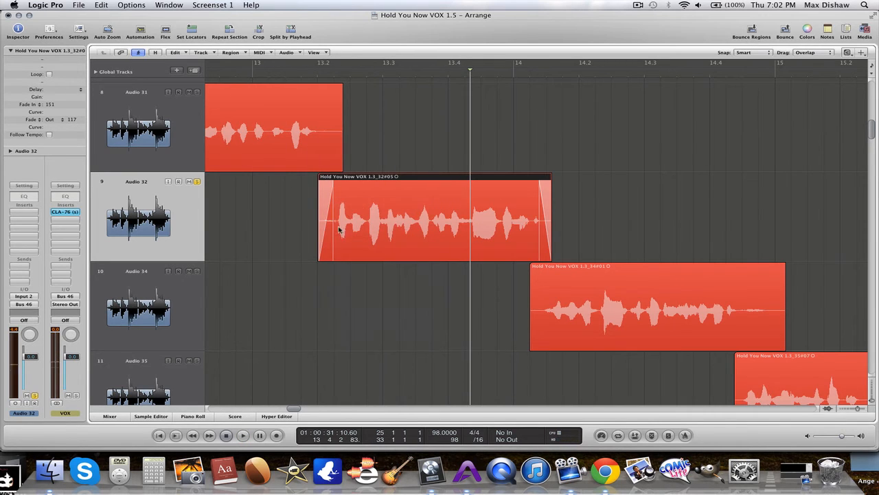
left_click(404, 300)
left_click_drag(333, 225, 340, 227)
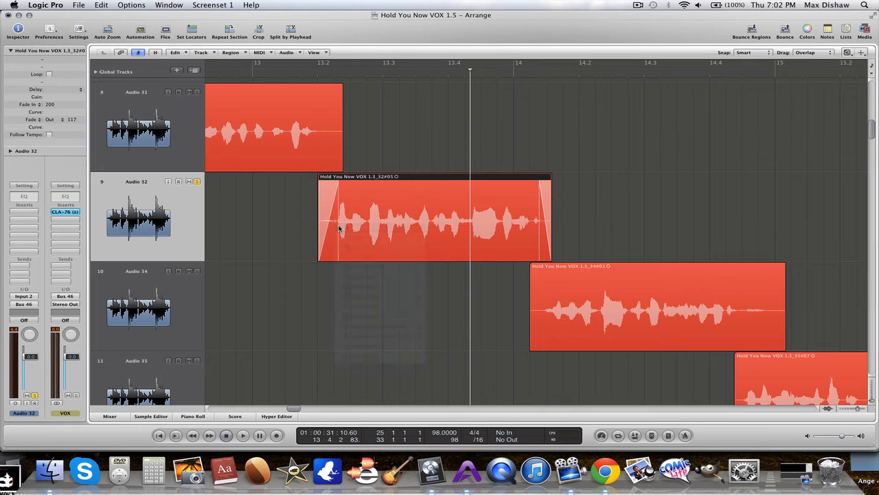
key("Escape")
key("Escape")
Step: Audition the Audio 32 region's longer fade-in from just before bar 13, and clear the track's solo
left_click(230, 78)
key("space")
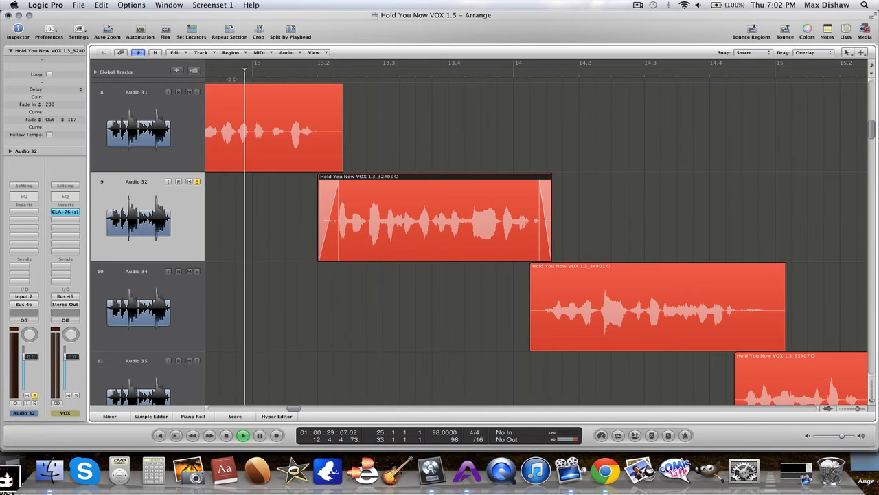
key("space")
scroll(373, 295, "down", 2)
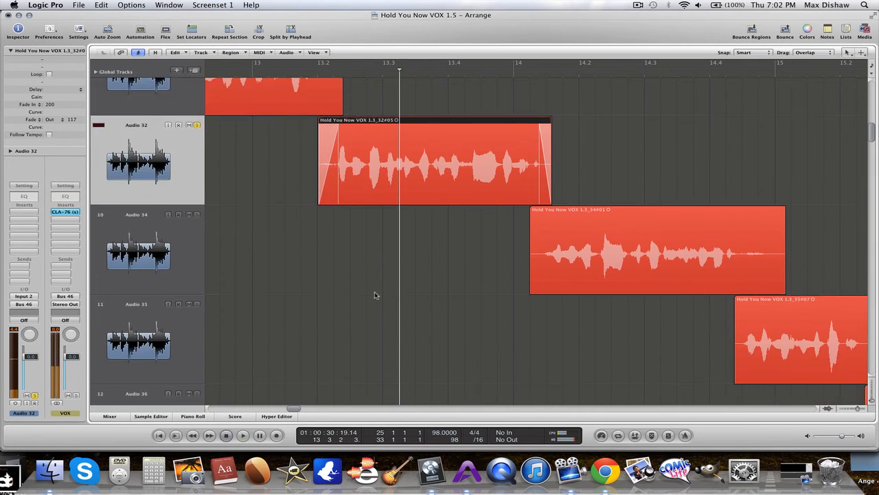
scroll(301, 338, "down", 1)
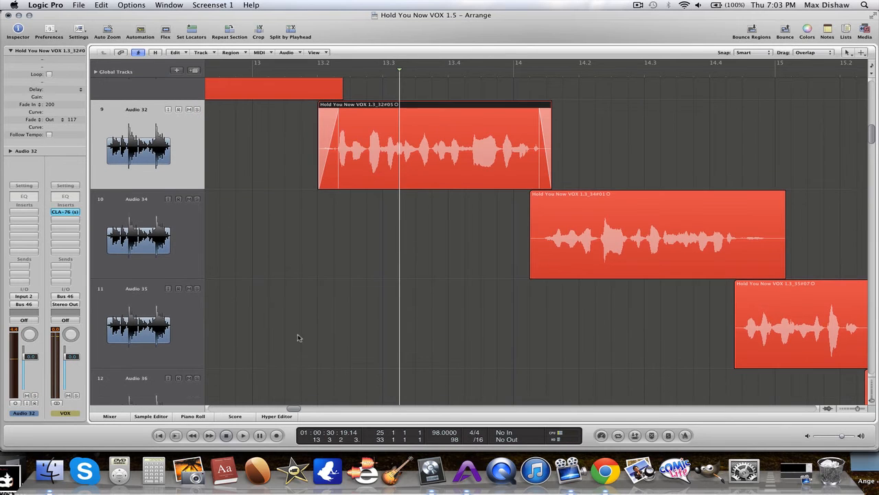
Step: Solo the Audio 34 track and play its region back from just before bar 14
left_click(506, 80)
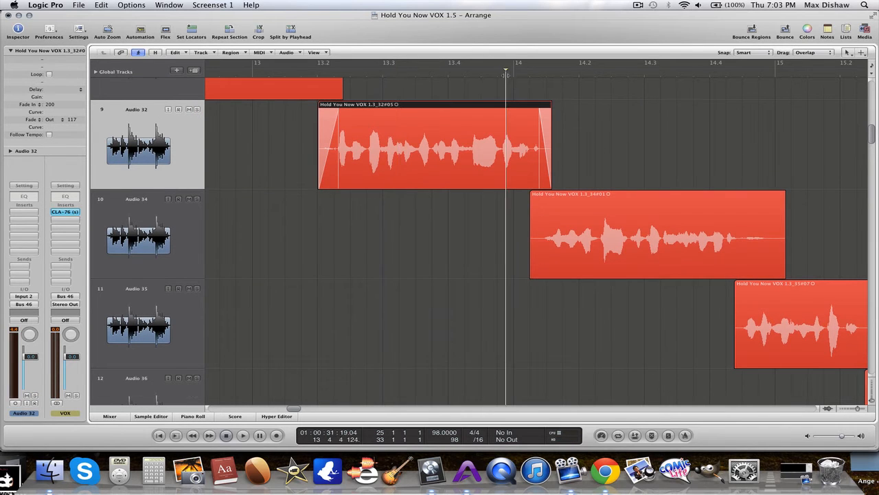
left_click(196, 199)
key("space")
left_click(188, 227)
key("space")
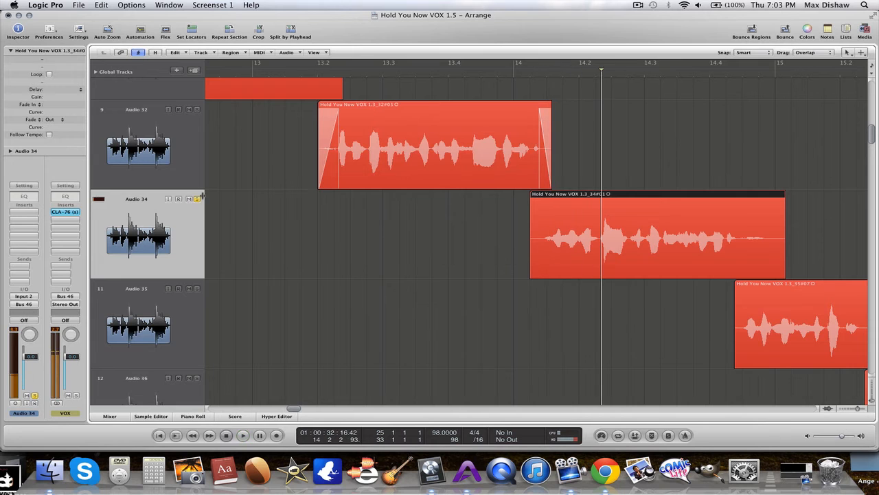
left_click_drag(294, 409, 302, 409)
scroll(308, 287, "down", 3)
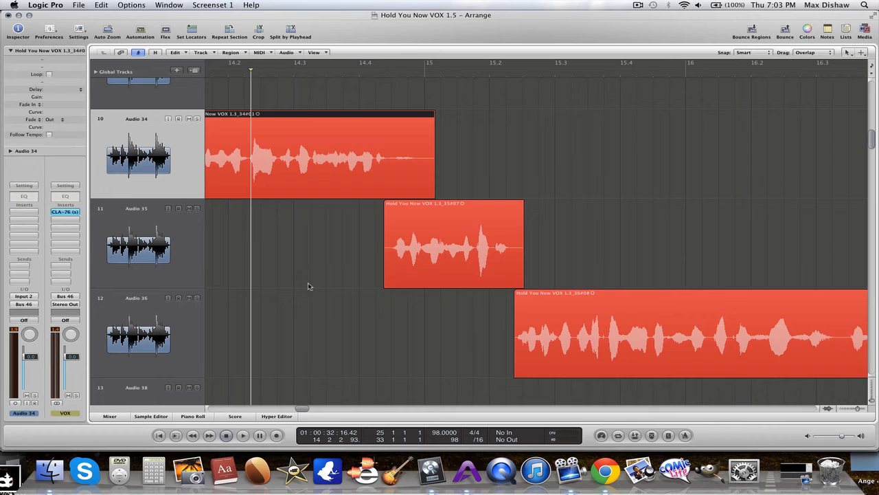
key("Escape")
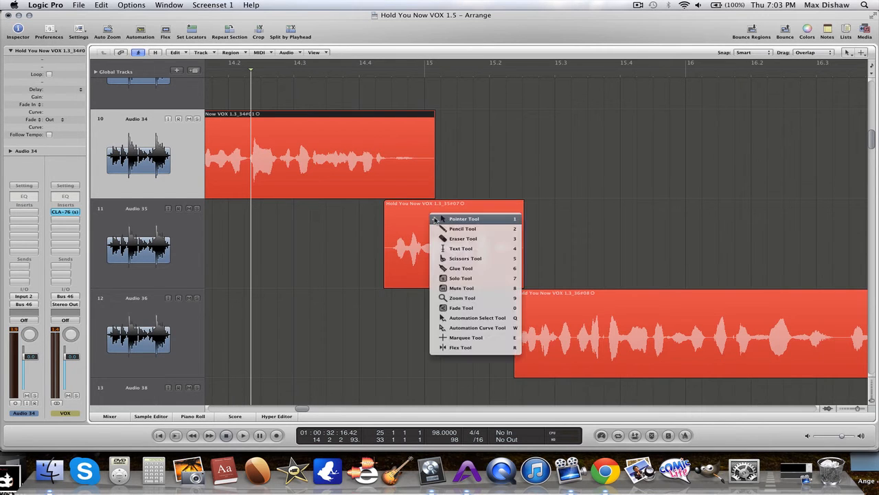
left_click(474, 268)
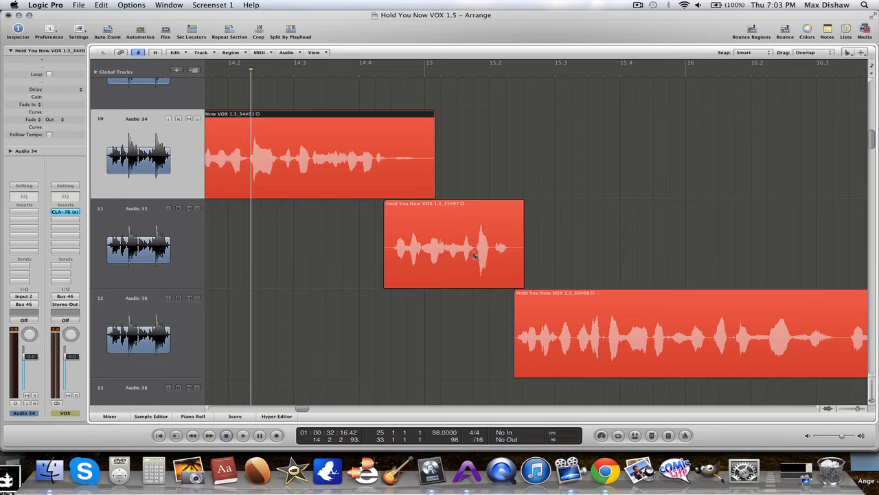
key("Escape")
left_click(367, 249)
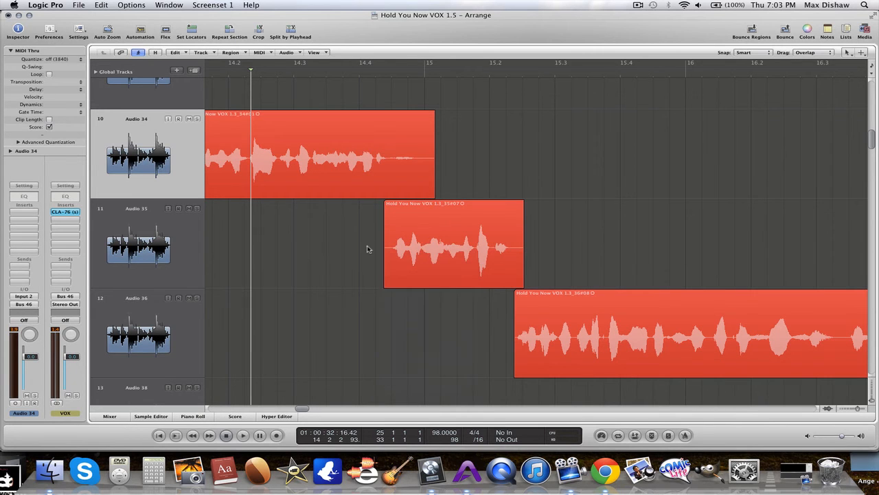
Step: Draw a fade-in and a fade-out of about 107 each on the Audio 35 region with the Fade tool, and deselect it
key("Escape")
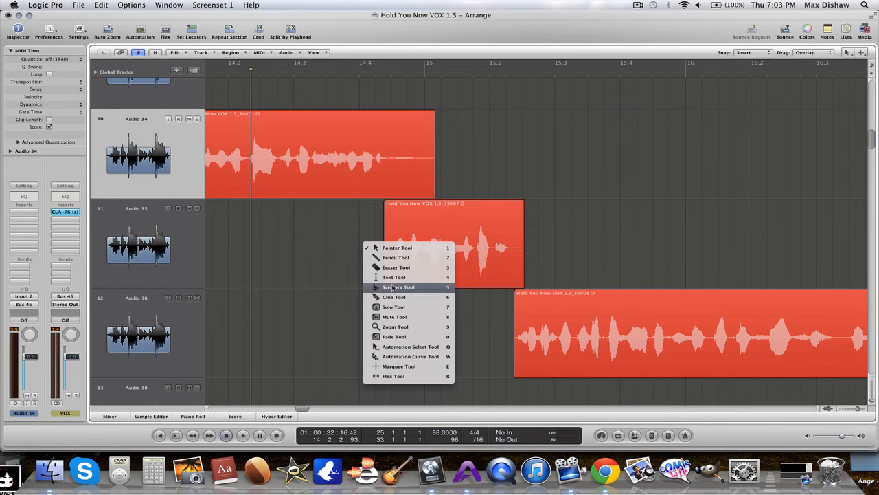
left_click(421, 336)
left_click_drag(526, 261, 513, 267)
left_click_drag(387, 253, 396, 254)
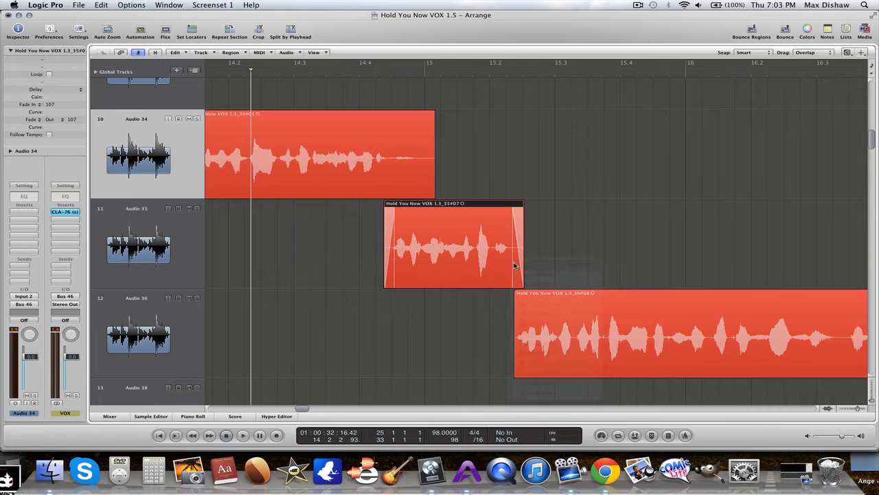
left_click(426, 332)
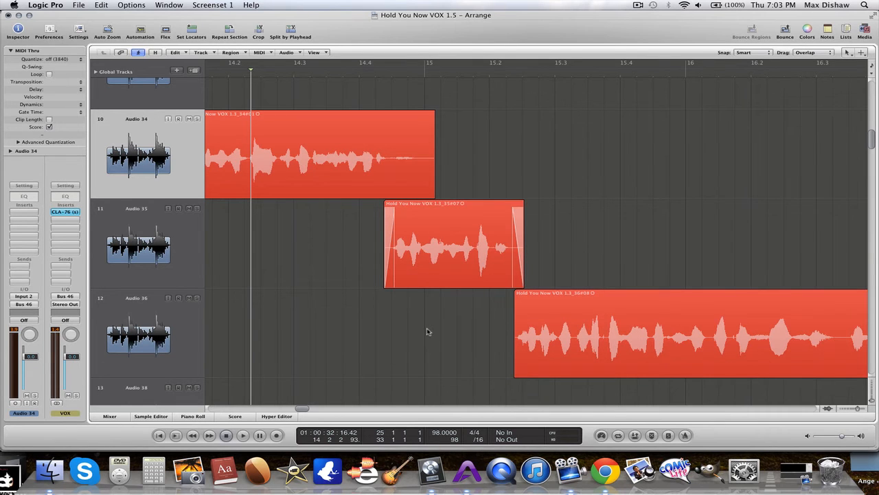
Step: Zoom the arrangement out horizontally and examine the staggered vocal regions from Audio 36 back to Audio 29
key("ctrl+Left")
key("ctrl+Left")
key("ctrl+Left")
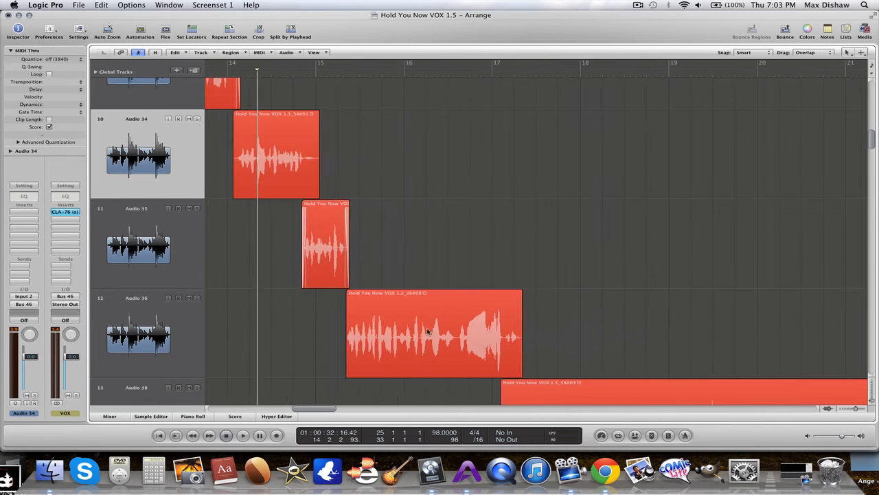
scroll(427, 332, "left", 5)
scroll(426, 331, "up", 5)
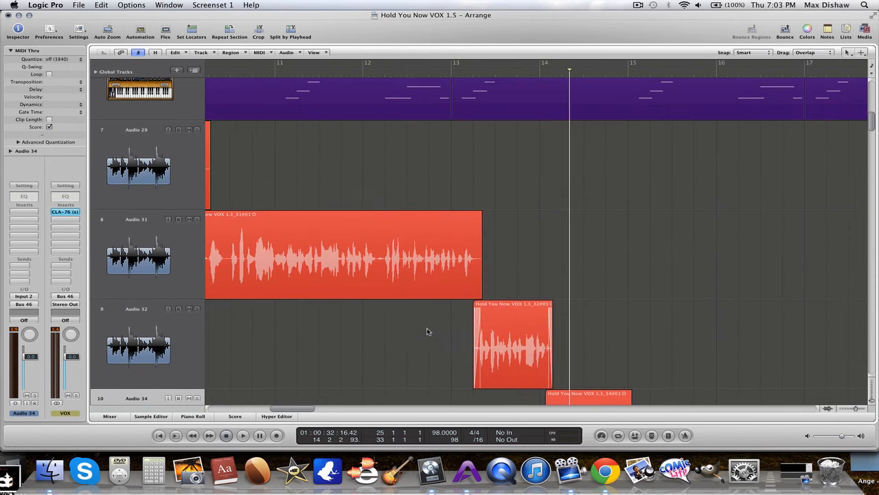
scroll(426, 331, "left", 5)
scroll(427, 331, "up", 2)
scroll(426, 331, "down", 3)
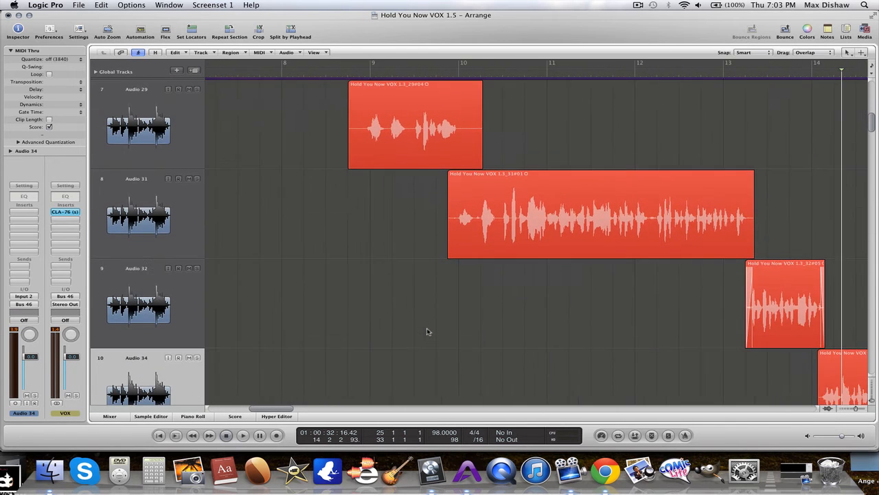
Step: Merge the ten red vocal regions on the Audio 29 through Audio 40 tracks into one region with a mono mixdown
left_click(426, 332, "ctrl+alt")
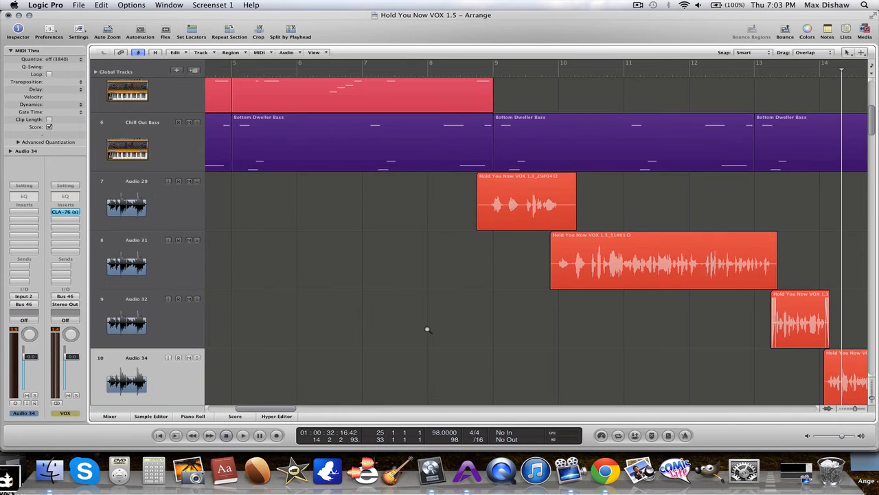
left_click(427, 330, "ctrl+alt")
left_click(426, 331, "ctrl+alt")
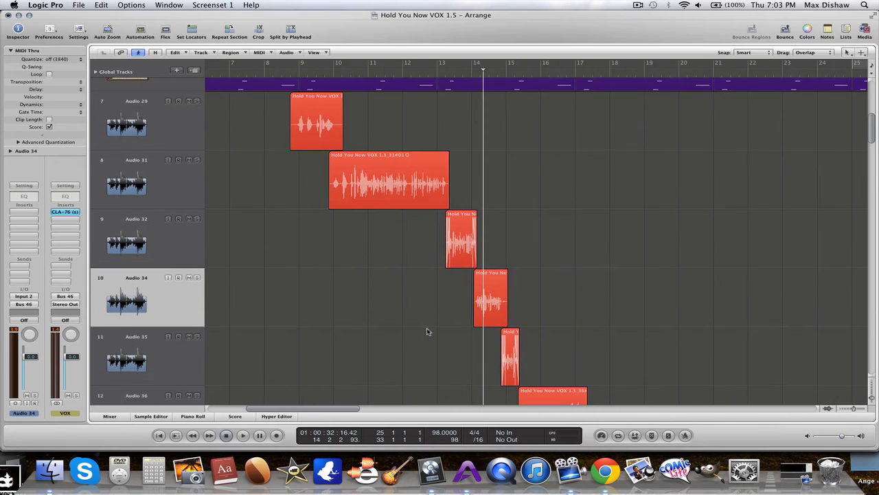
scroll(427, 332, "down", 5)
scroll(427, 332, "right", 4)
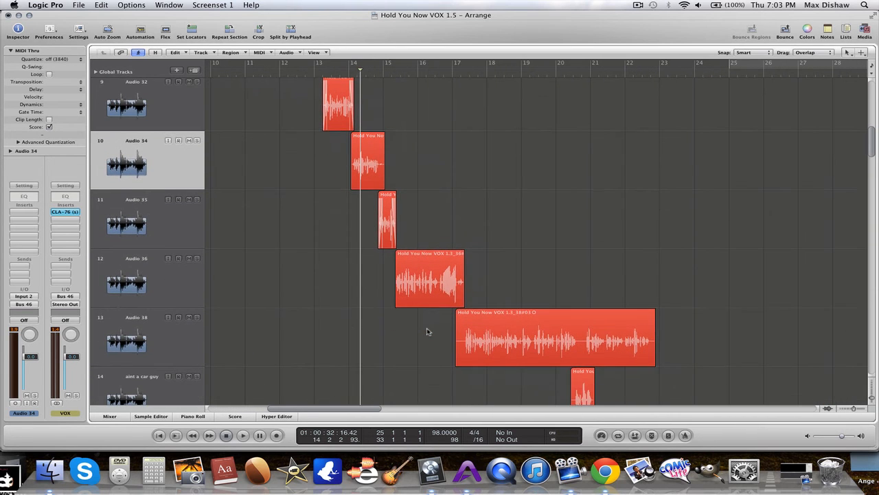
left_click(427, 331, "ctrl+alt")
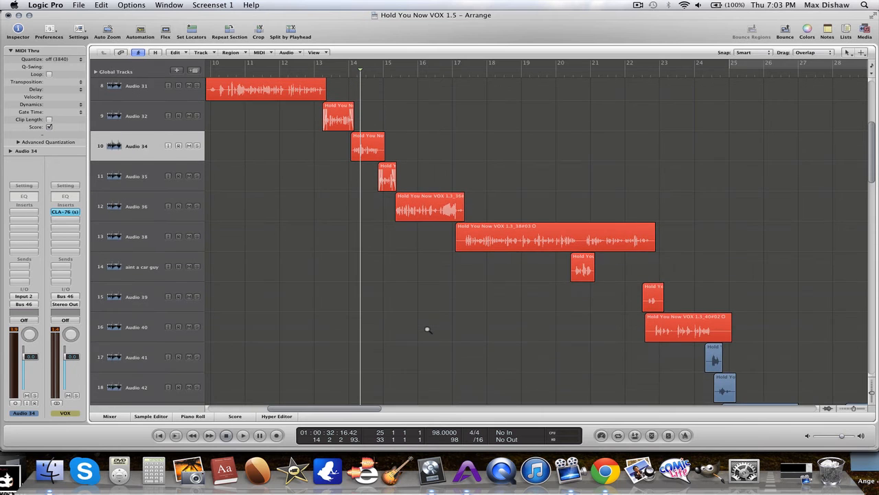
left_click(427, 330, "ctrl+alt")
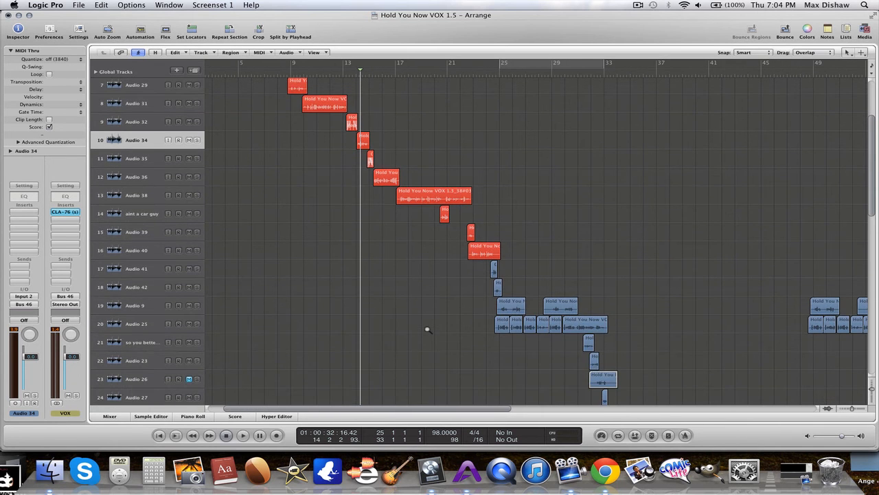
scroll(423, 326, "up", 10)
scroll(423, 326, "left", 4)
scroll(423, 327, "down", 3)
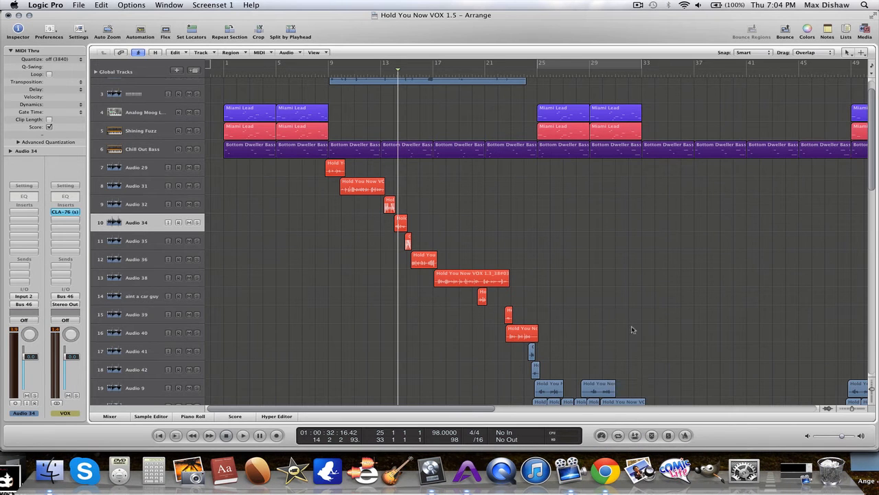
left_click_drag(627, 331, 646, 337)
key("a")
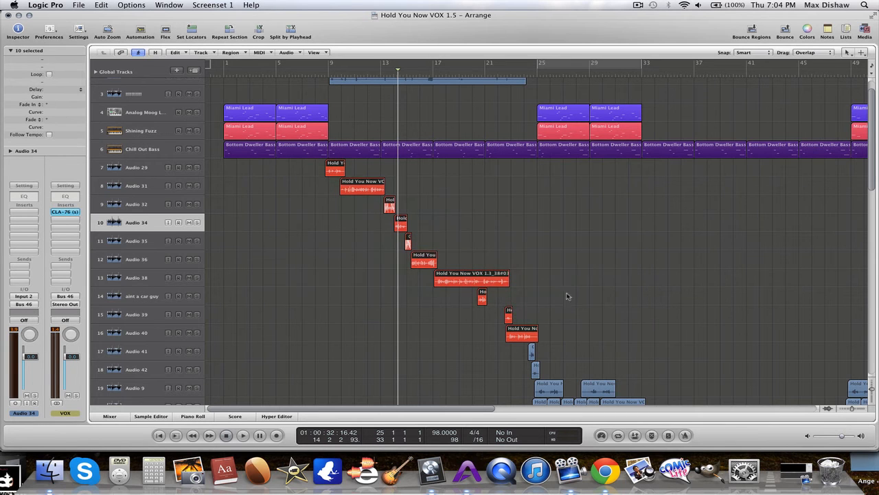
right_click(364, 189)
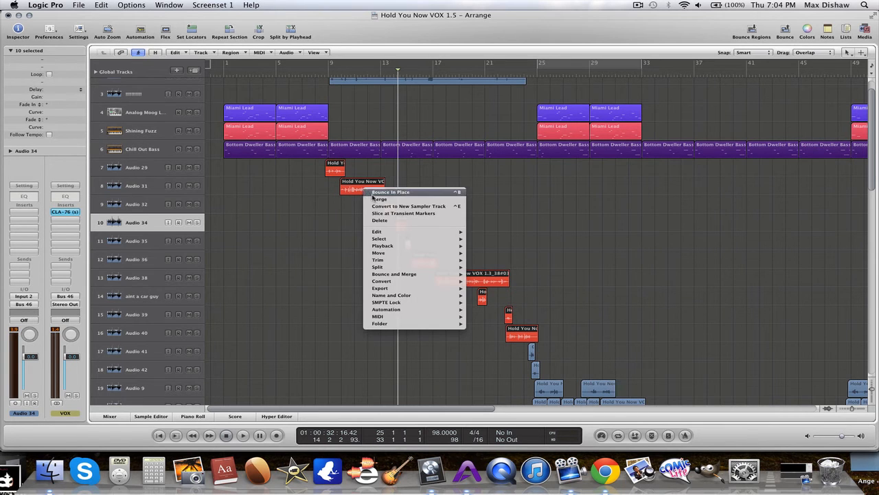
left_click(376, 199)
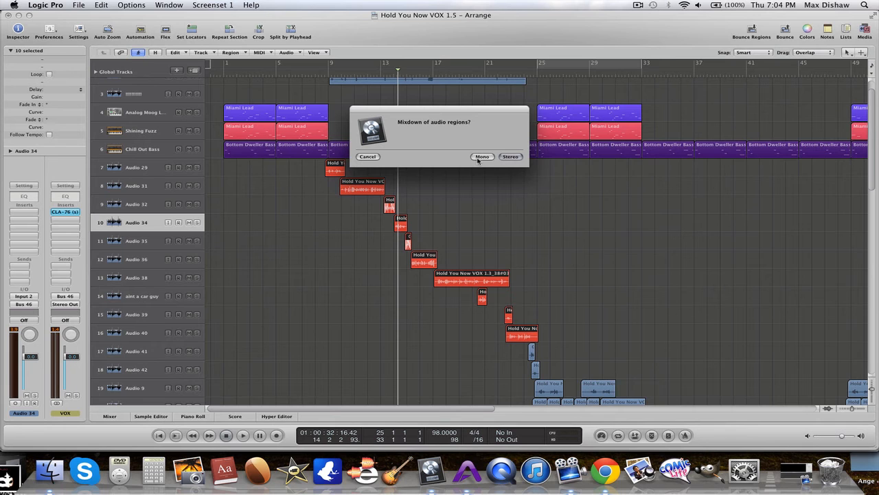
left_click(479, 158)
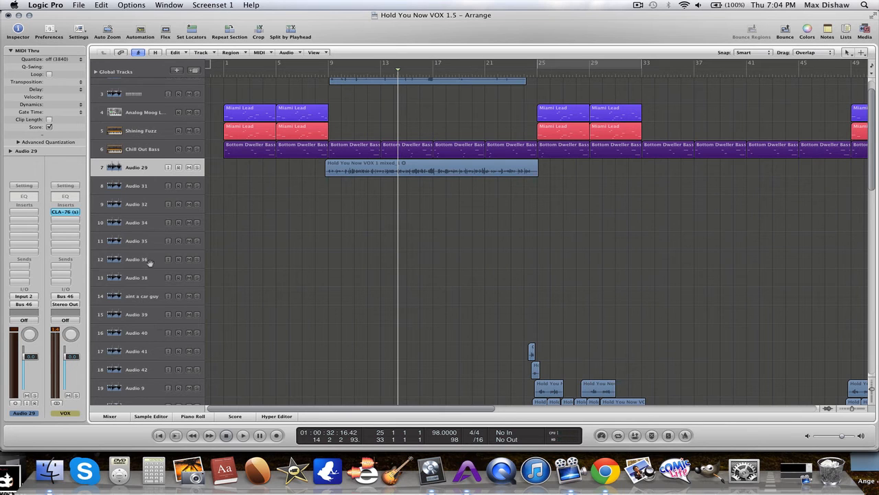
Step: Delete the emptied Audio 36 and Audio 34 tracks below the merged vocal region
left_click(144, 200)
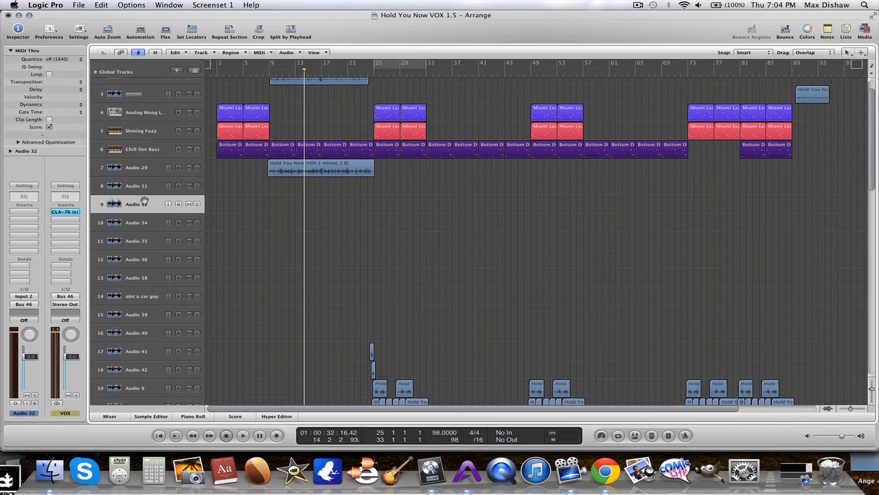
scroll(144, 202, "right", 1)
left_click(133, 186)
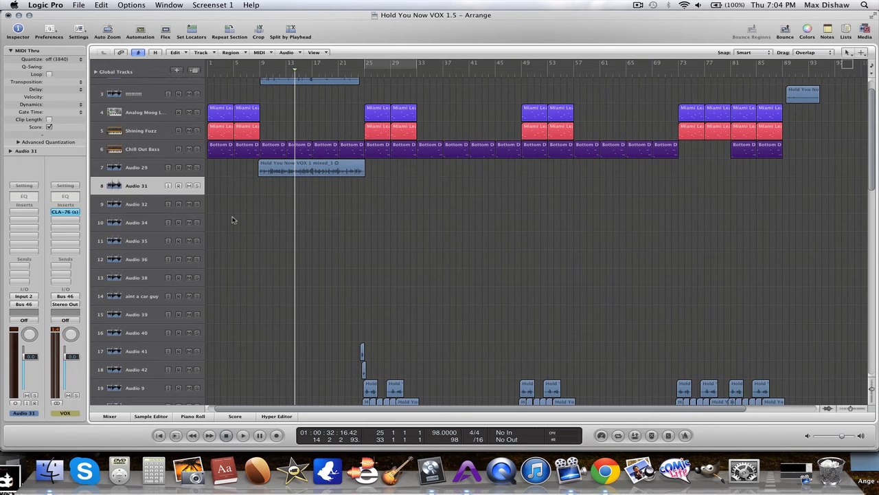
scroll(232, 219, "left", 1)
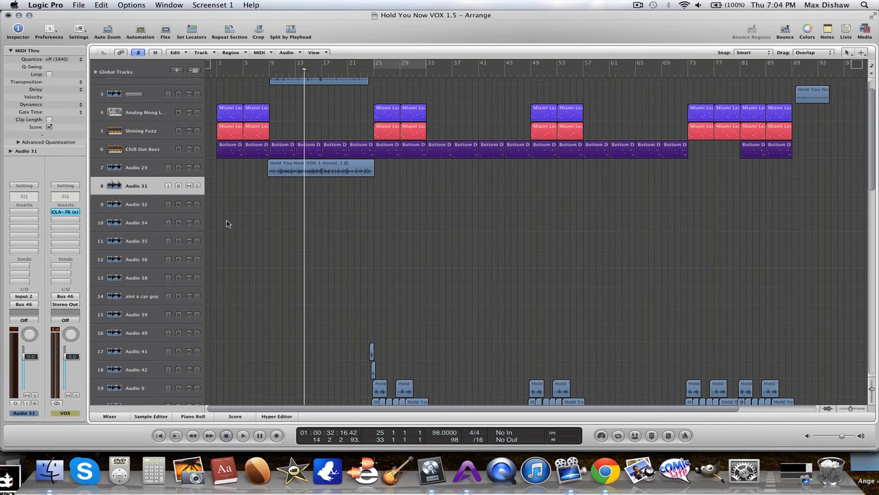
left_click(151, 257)
key("super+BackSpace")
left_click(141, 229)
key("super+BackSpace")
key("super+BackSpace")
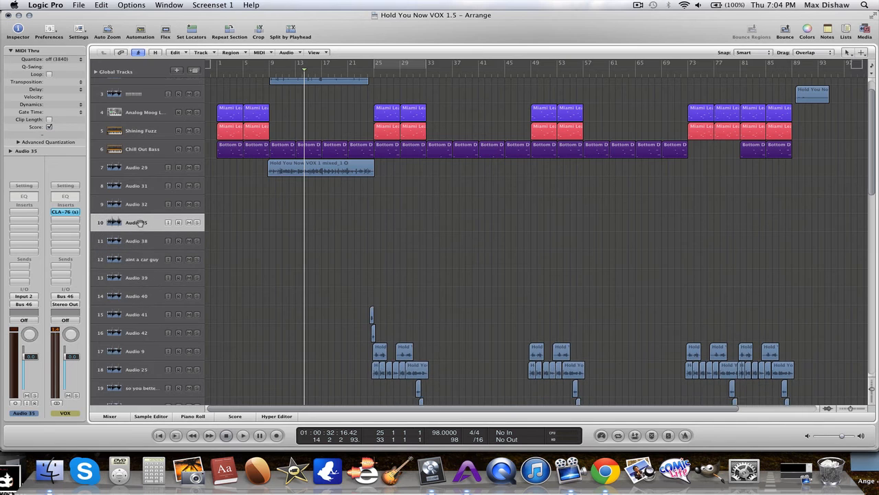
Step: Delete the remaining empty tracks Audio 31, 32, 35, 38, 39, 40 and aint a car guy
left_click(139, 208)
key("super+BackSpace")
key("super+BackSpace")
key("super+BackSpace")
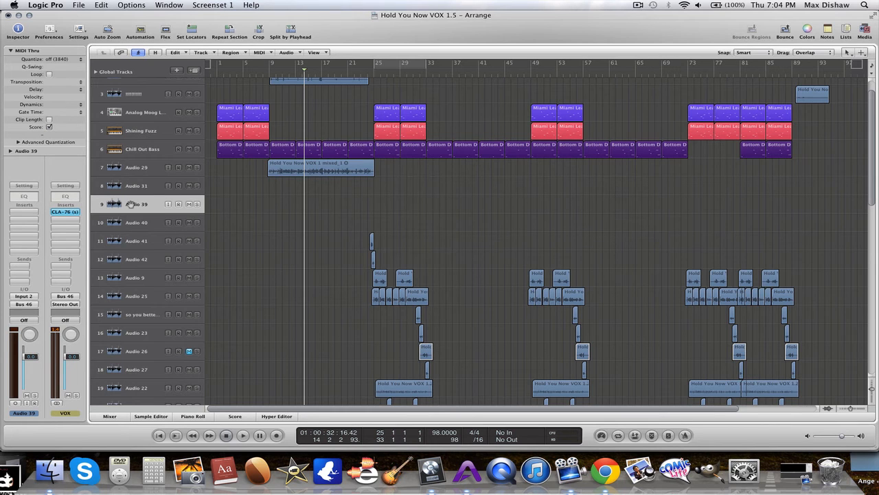
key("super+BackSpace")
left_click(131, 187)
key("super+BackSpace")
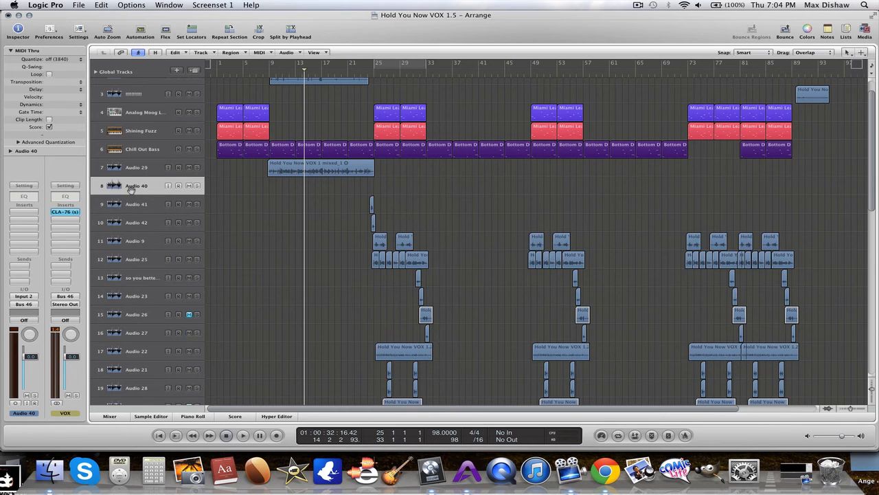
key("super+BackSpace")
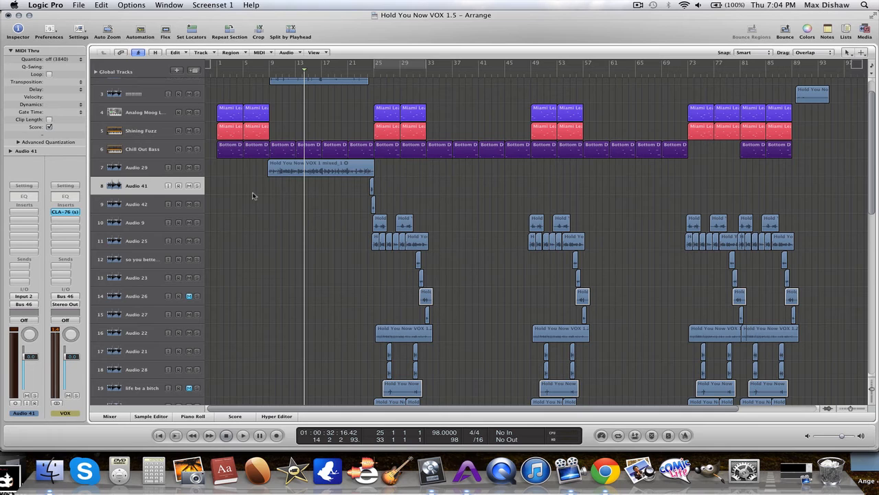
Step: Rename the Audio 29 track holding the merged vocal as LEAD VOCAL
left_click(135, 169)
double_click(155, 166)
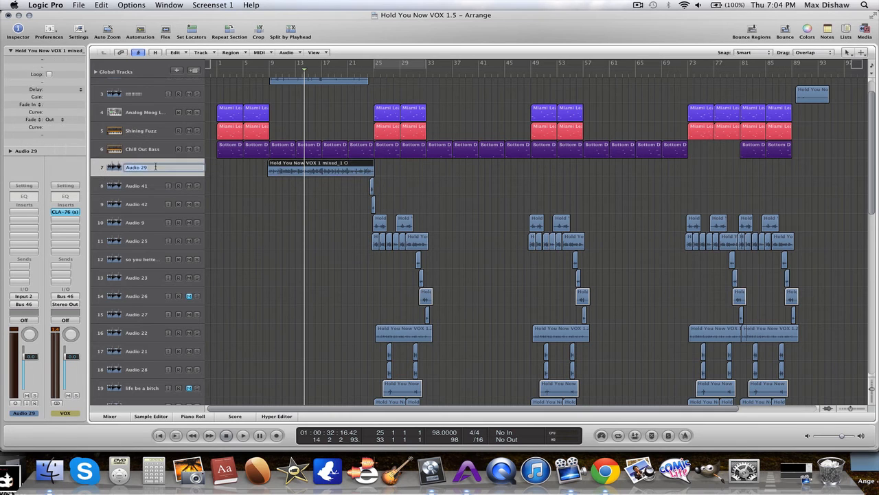
left_click(268, 191)
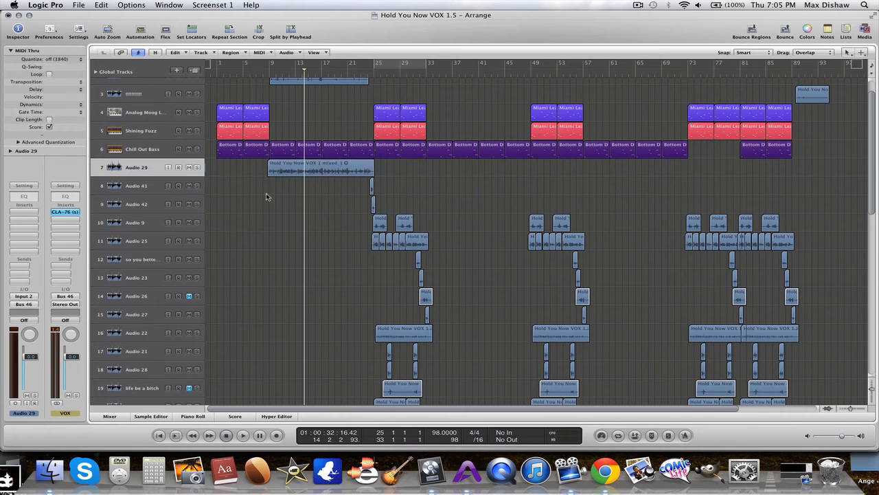
double_click(143, 169)
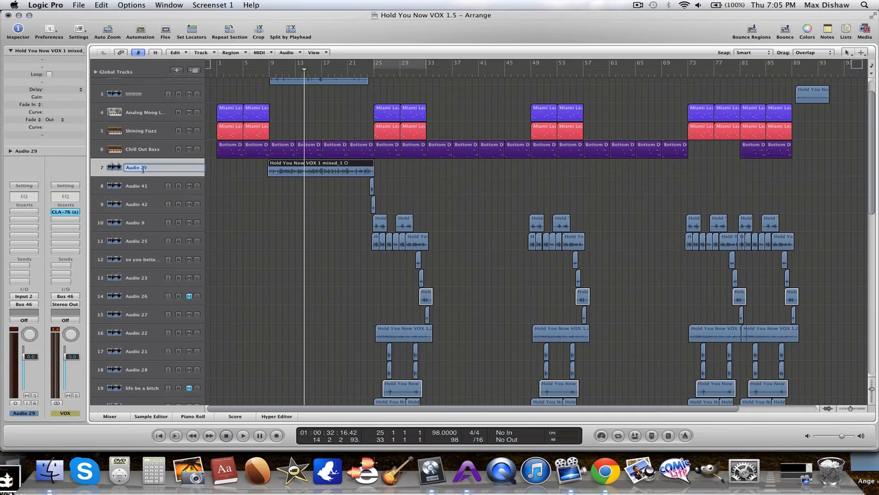
type("LEAD VOCAL")
key("Return")
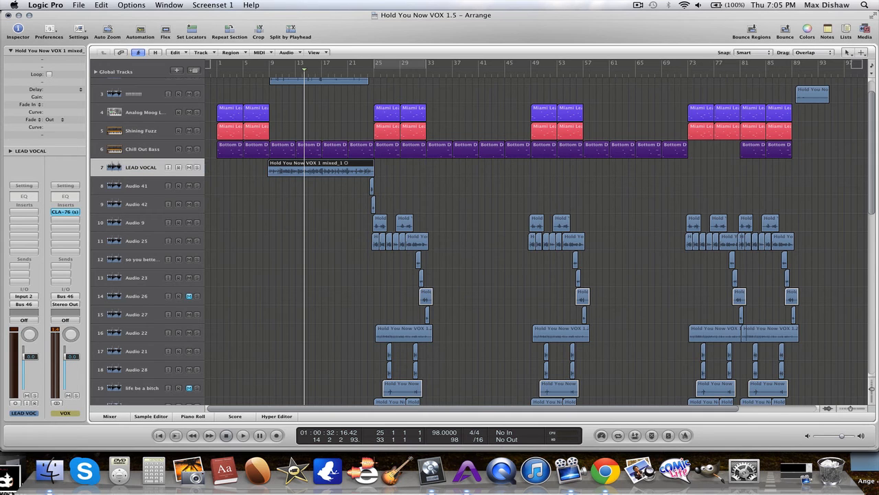
Step: Color the merged region on the LEAD VOCAL track red, close the color palette and deselect the region
left_click(237, 218)
left_click(136, 173)
key("alt+c")
left_click(307, 199)
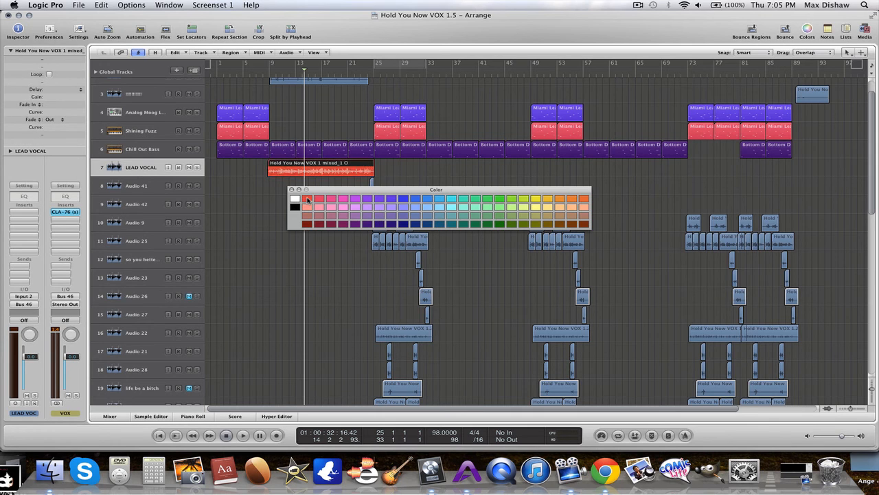
left_click(291, 189)
left_click(268, 216)
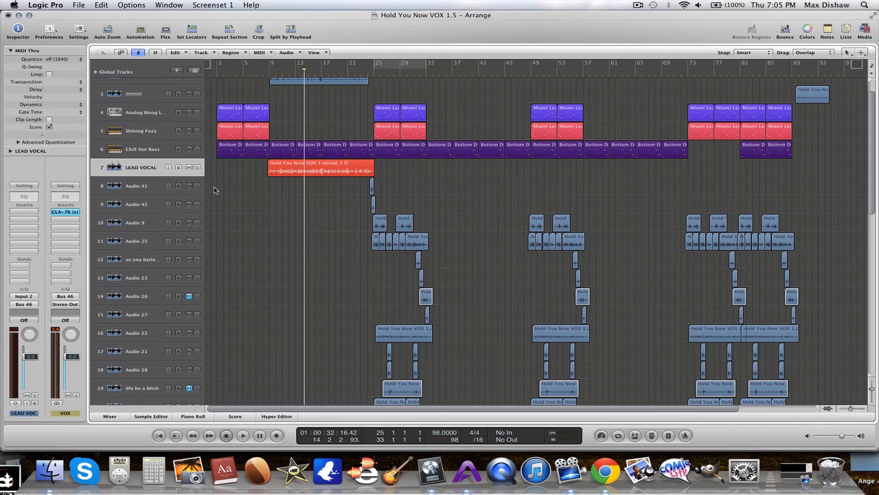
Step: Solo the LEAD VOCAL track and examine its merged region's waveform up close
left_click(198, 168)
left_click_drag(430, 211, 248, 107)
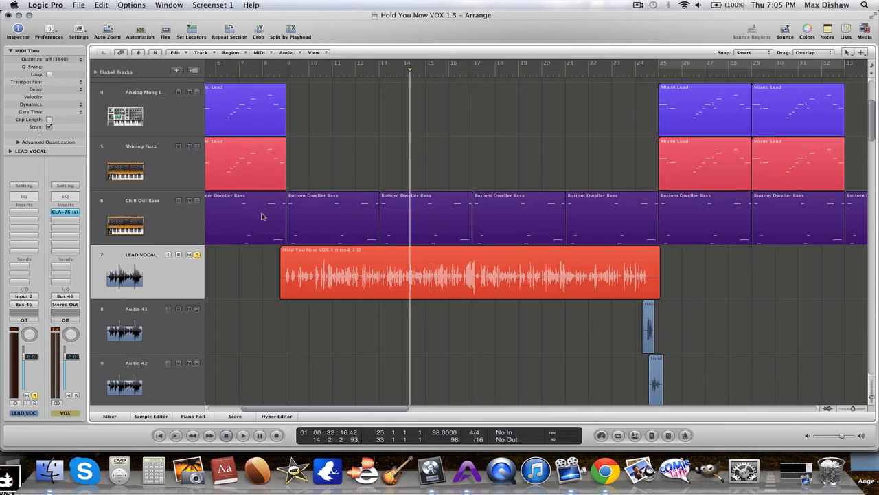
left_click_drag(263, 213, 653, 353)
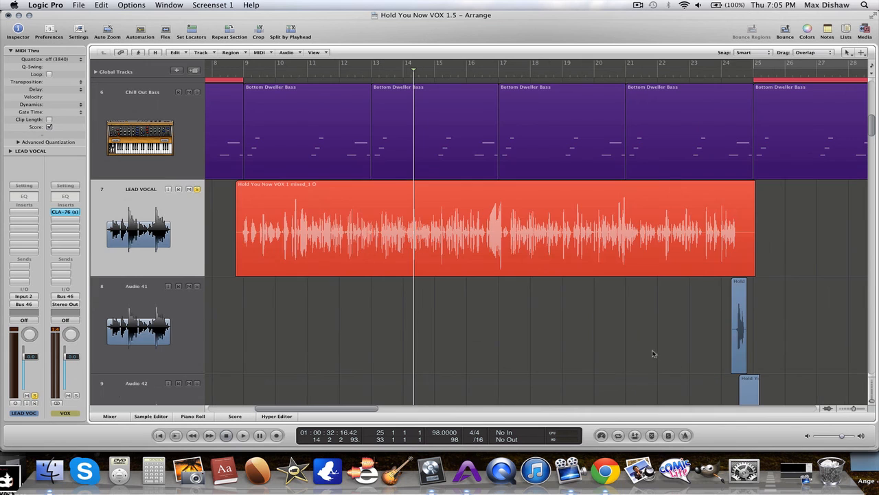
left_click(328, 307, "ctrl+alt")
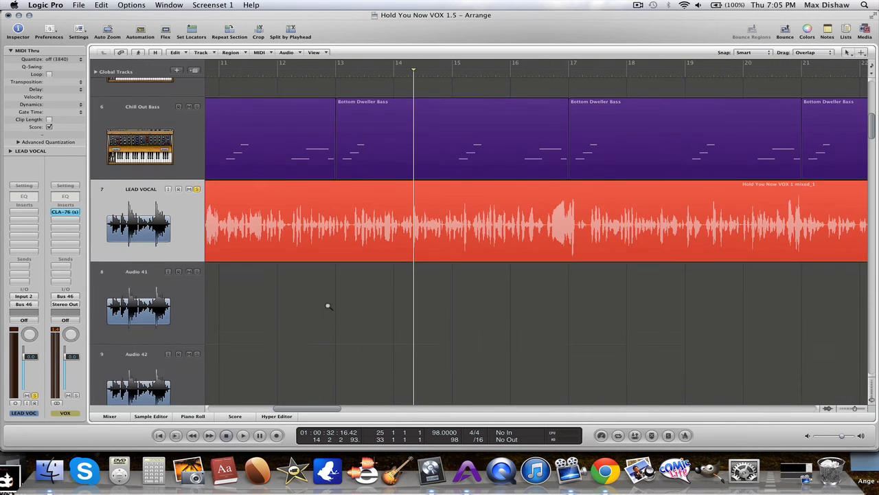
left_click(327, 306, "ctrl+alt")
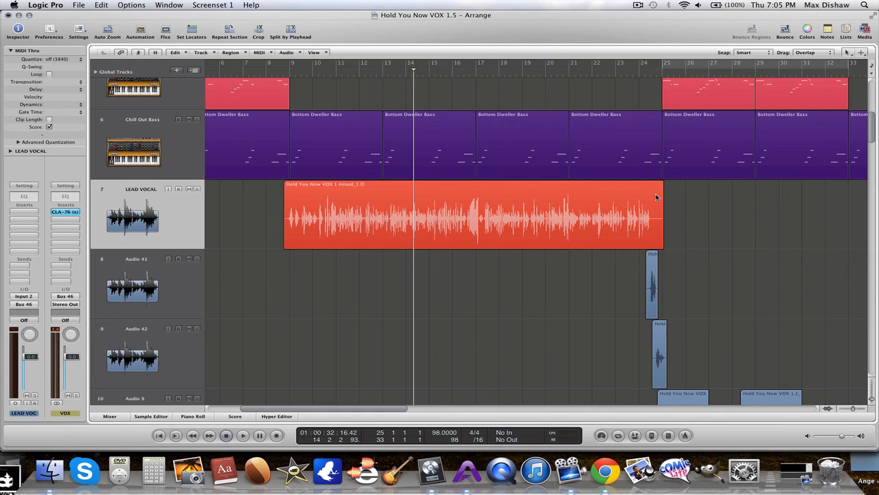
Step: Look over the available editing tools in the pop-up tool list and the window's tool selector, keeping the Pointer Tool
key("Escape")
left_click(712, 219)
key("Escape")
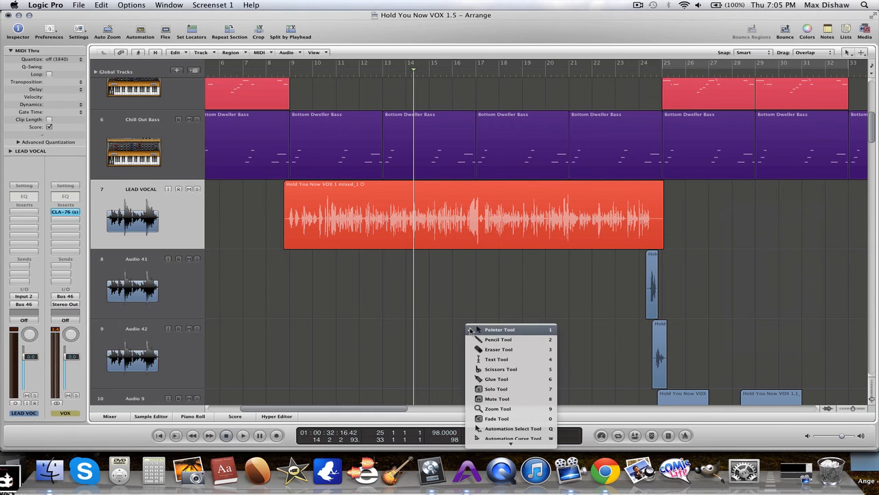
left_click(279, 277)
key("Escape")
left_click(228, 197)
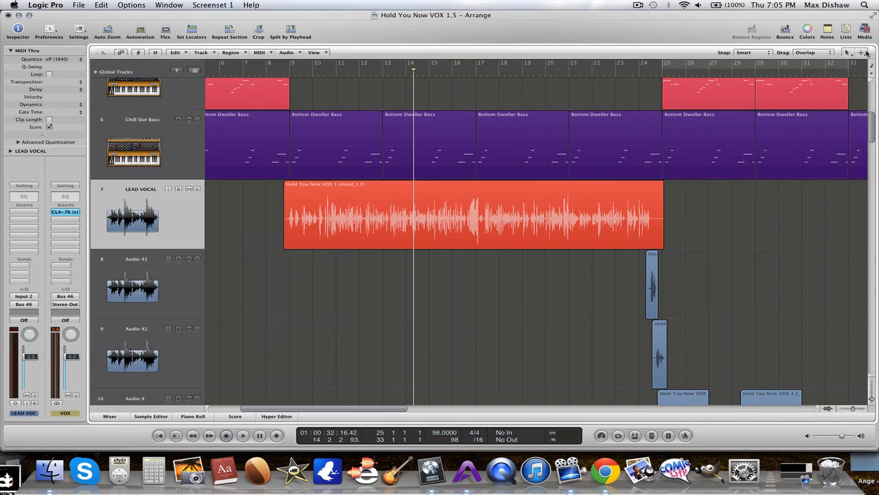
left_click(848, 55)
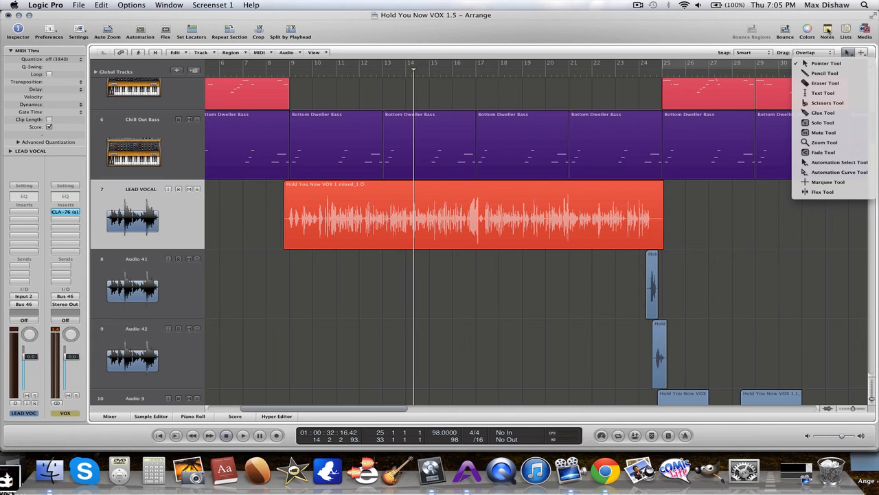
left_click(820, 270)
left_click(849, 55)
left_click(740, 227)
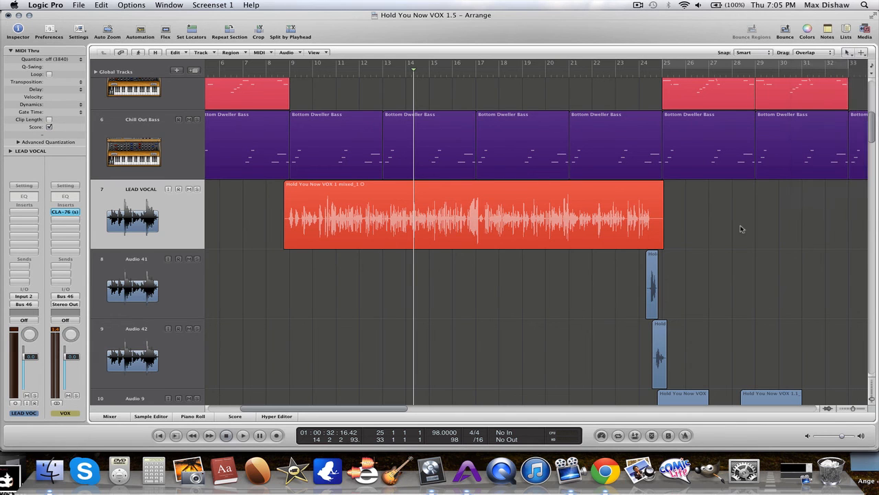
key("Escape")
key("Escape")
key("Escape")
key("Escape")
key("Escape")
key("Escape")
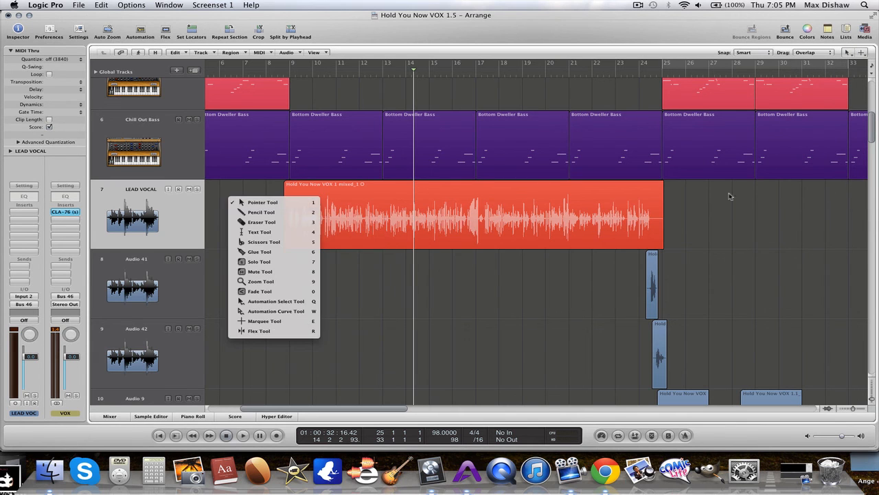
key("Escape")
key("Escape")
key("Escape")
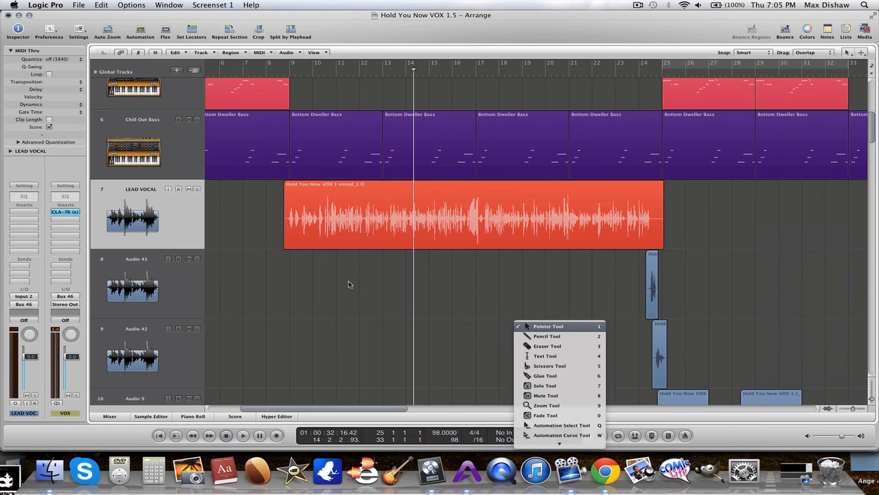
key("Escape")
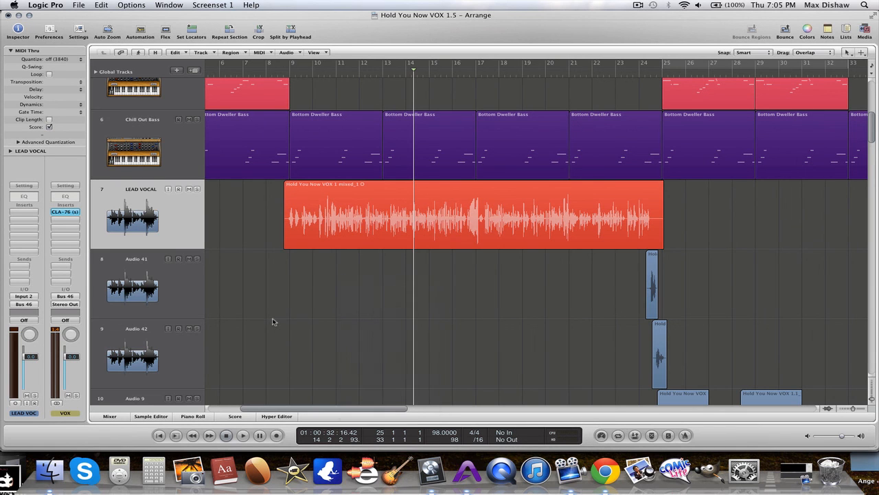
Step: Return the playhead to the start of the project
key("ctrl+alt+Up")
key("ctrl+alt+Up")
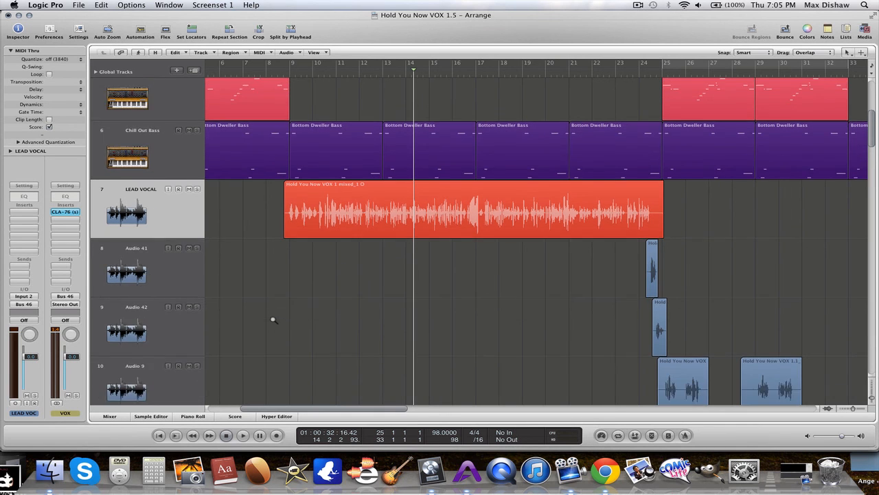
key("ctrl+alt+Left")
key("ctrl+alt+Left")
key("ctrl+alt+Left")
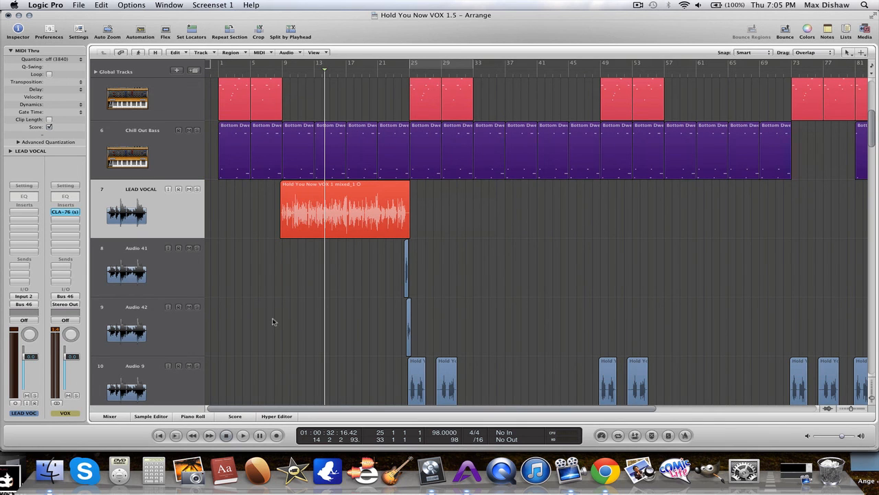
scroll(270, 312, "up", 2)
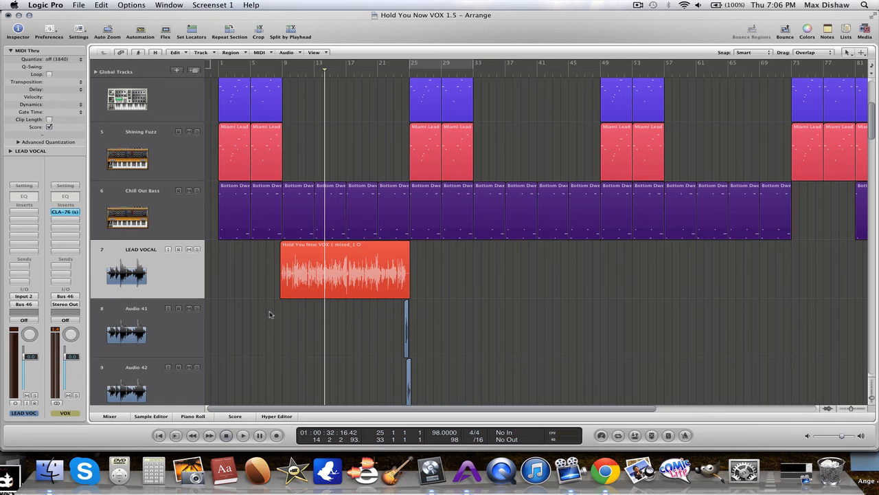
key("Return")
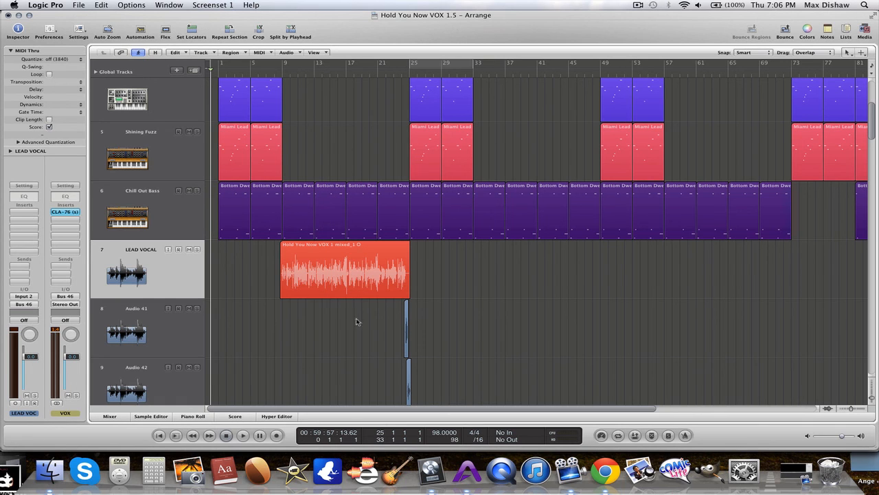